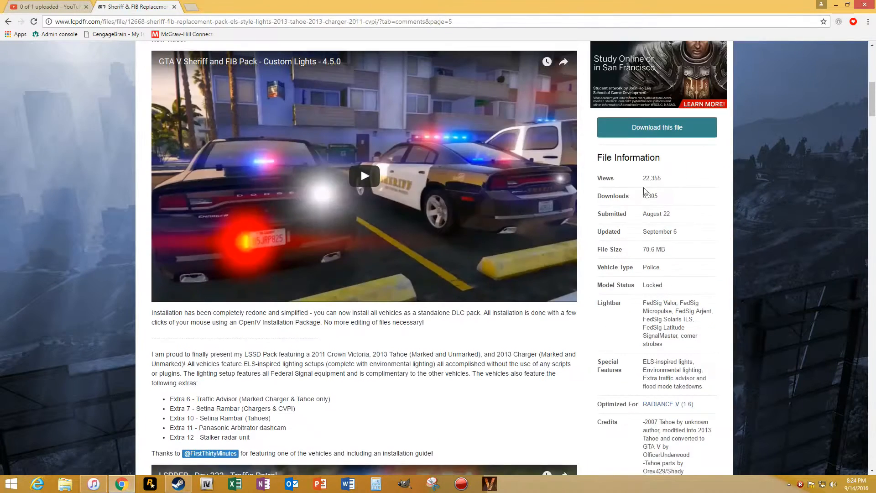
Start downloading the Sheriff & FIB Replacement Pack and submit the CAPTCHA code in the security check
{"action": "left_click", "coordinate": [698, 123]}
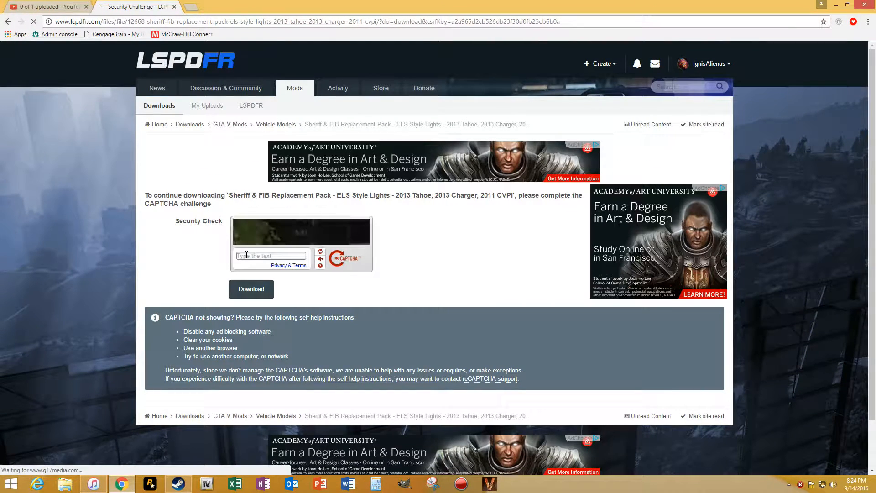
{"action": "left_click", "coordinate": [246, 254]}
{"action": "type", "text": "8"}
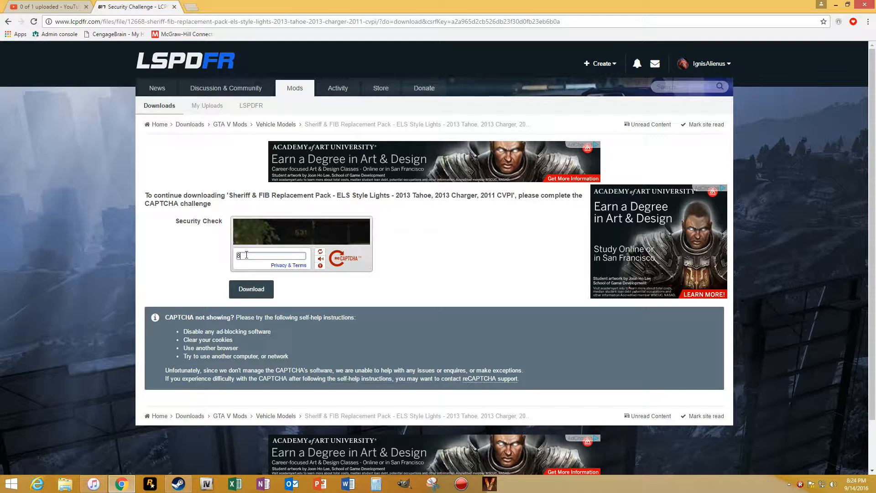
{"action": "key", "text": "BackSpace"}
{"action": "type", "text": "531"}
{"action": "left_click", "coordinate": [267, 295]}
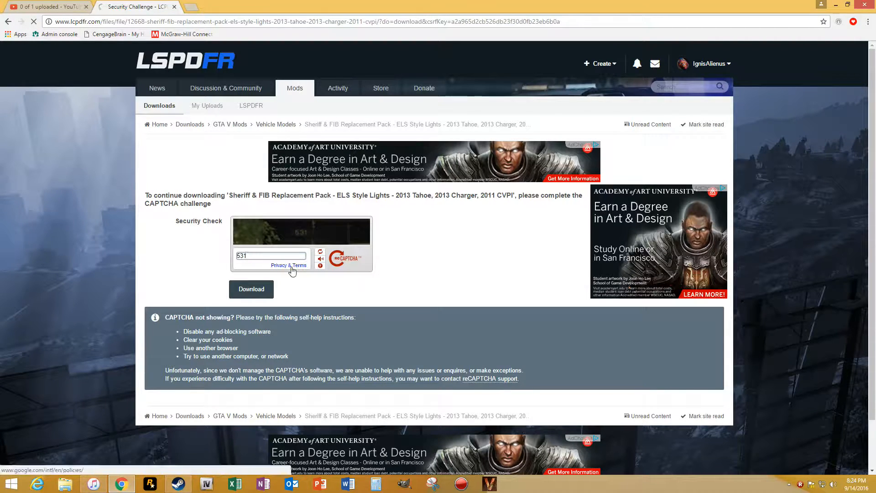
Switch to OpenIV, load Grand Theft Auto V for Windows and enable edit mode
{"action": "left_click", "coordinate": [836, 6]}
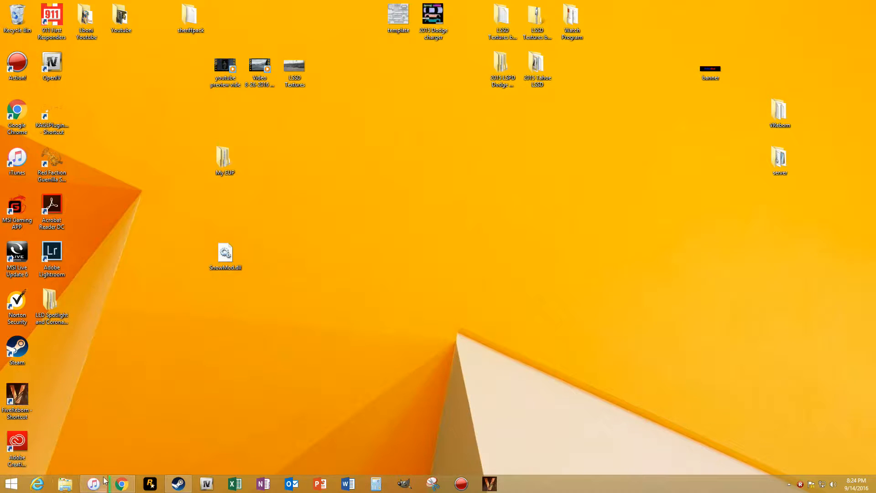
{"action": "left_click", "coordinate": [207, 484]}
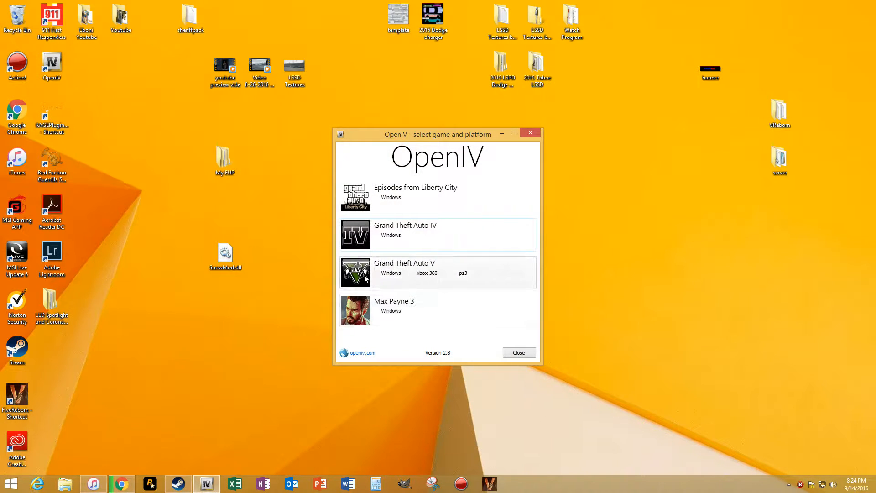
{"action": "left_click", "coordinate": [364, 275]}
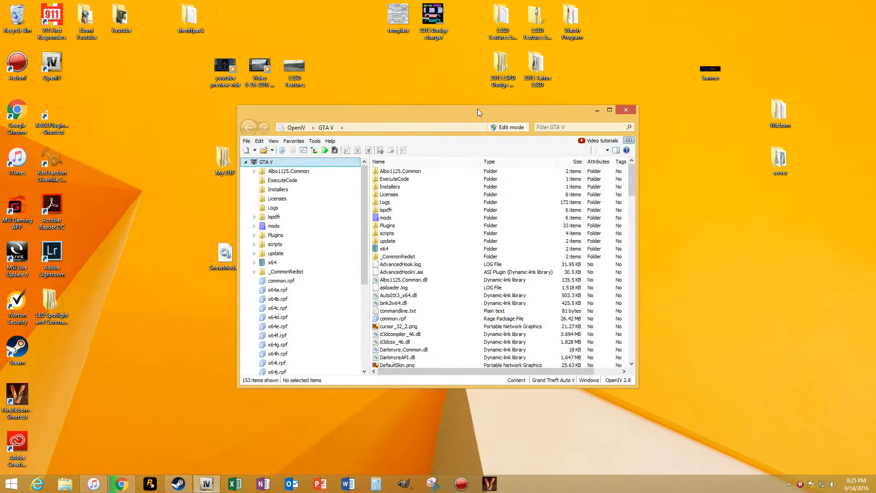
{"action": "left_click", "coordinate": [510, 128]}
{"action": "key", "text": "Return"}
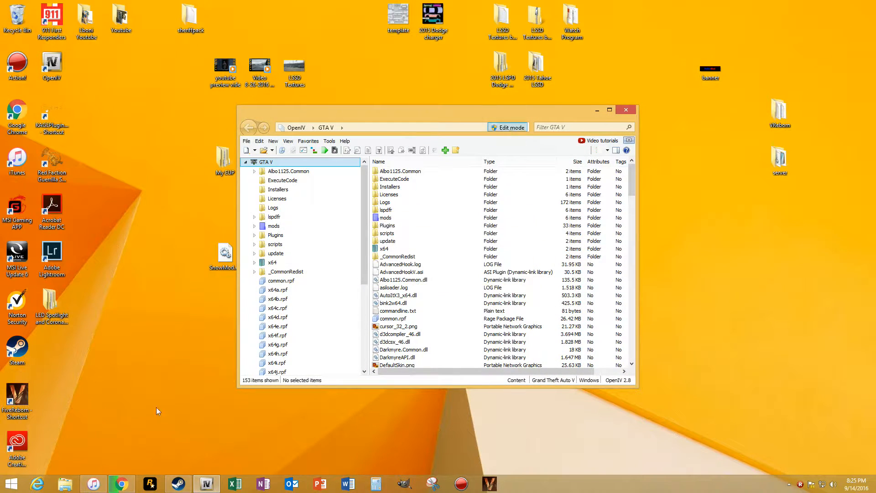
Check the browser download's progress, then open the mods/update/x64/dlcpacks folder in OpenIV
{"action": "left_click", "coordinate": [119, 484]}
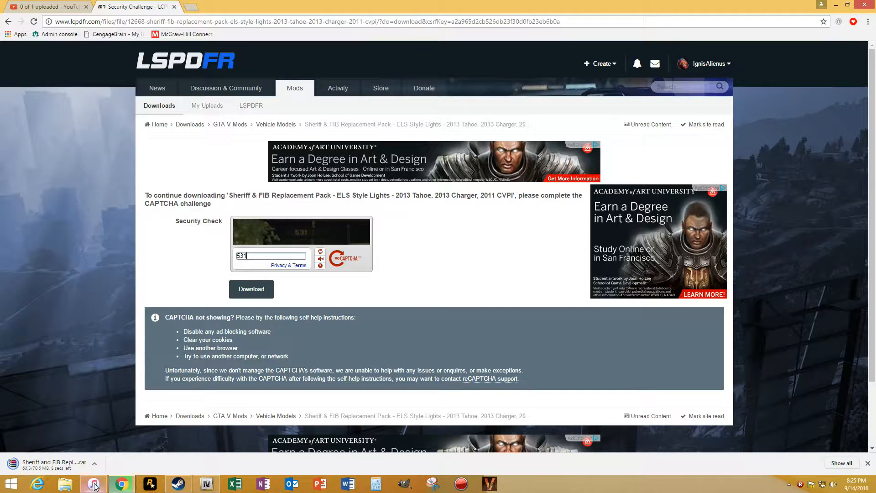
{"action": "left_click", "coordinate": [206, 484]}
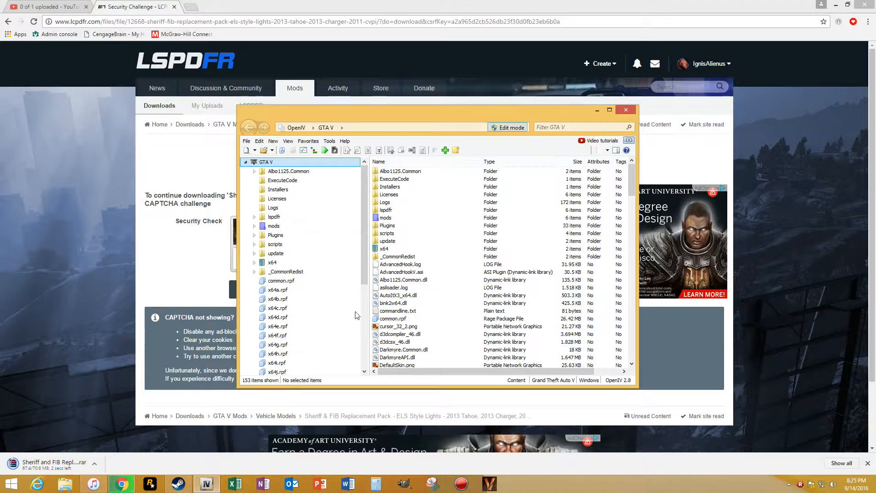
{"action": "double_click", "coordinate": [384, 218]}
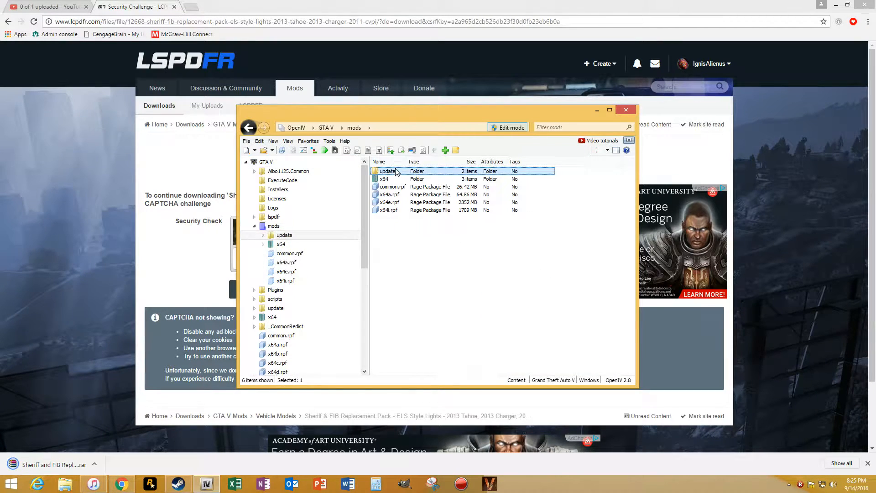
{"action": "double_click", "coordinate": [396, 171]}
{"action": "double_click", "coordinate": [396, 171]}
{"action": "double_click", "coordinate": [389, 179]}
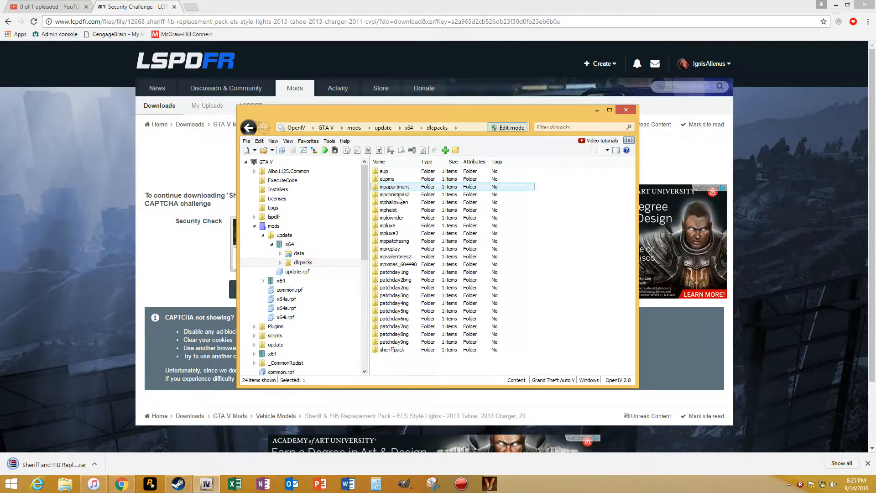
{"action": "left_click", "coordinate": [396, 194]}
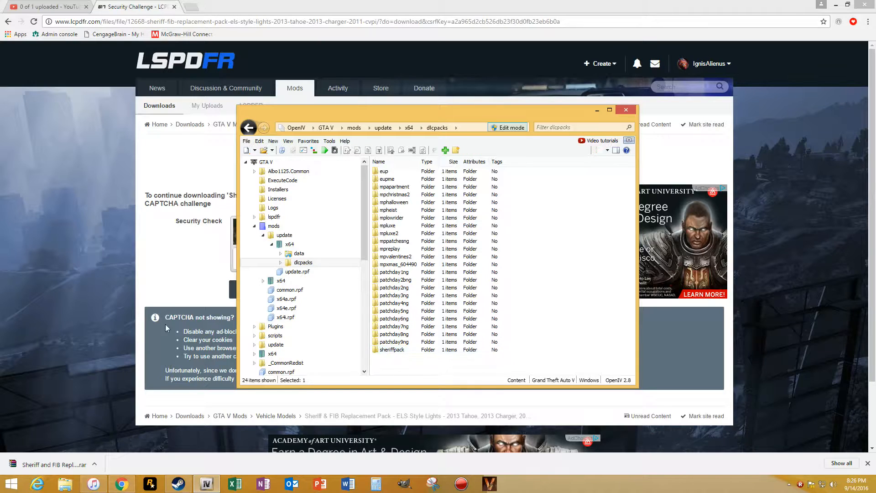
Locate the downloaded Sheriff and FIB archive in its folder and move it to the desktop, putting the browser and folder windows away
{"action": "left_click", "coordinate": [174, 275]}
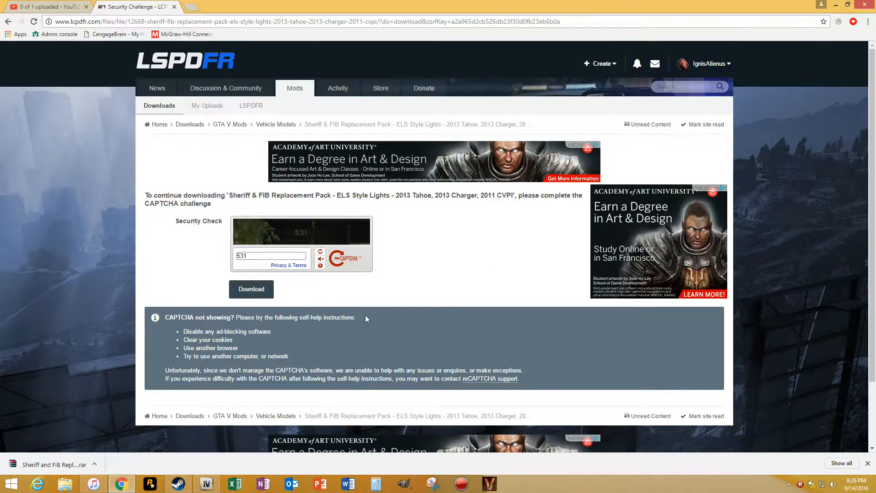
{"action": "left_click", "coordinate": [94, 464]}
{"action": "left_click", "coordinate": [115, 432]}
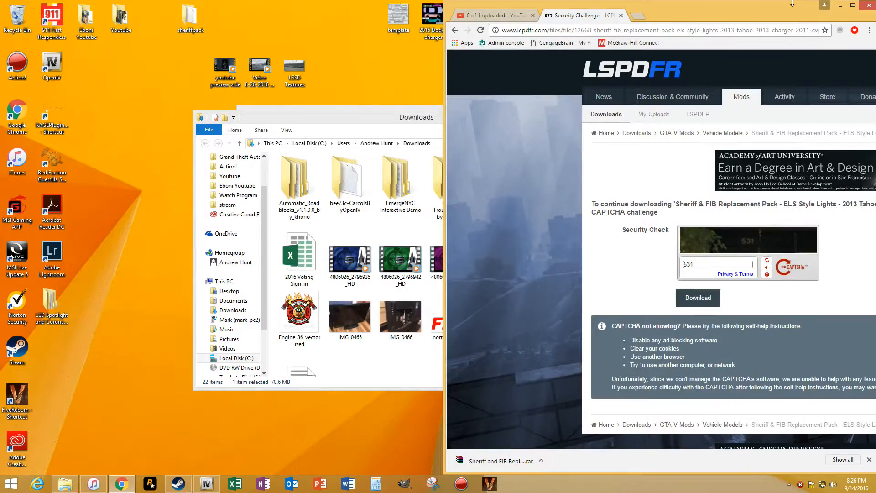
{"action": "left_click", "coordinate": [847, 5]}
{"action": "left_click", "coordinate": [839, 5]}
{"action": "left_click_drag", "start_coordinate": [603, 315], "coordinate": [751, 262]}
{"action": "left_click", "coordinate": [626, 117]}
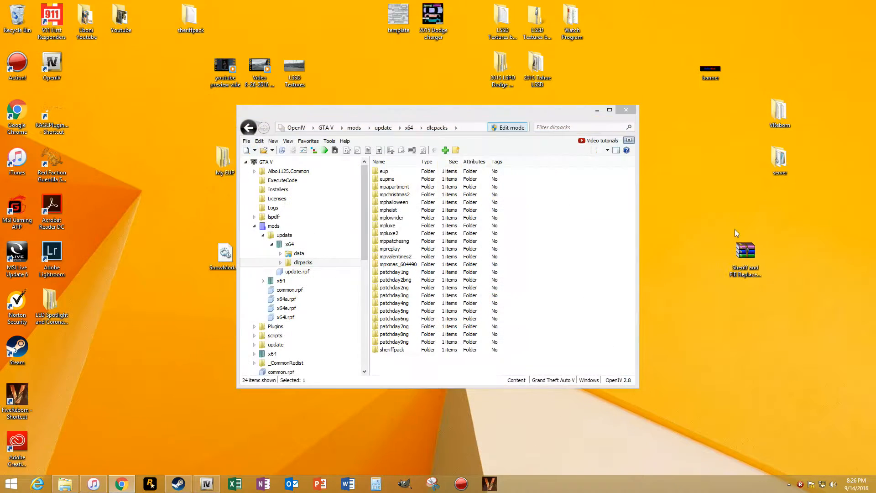
Extract the Sheriff and FIB archive to its own folder on the desktop and remove the archive
{"action": "right_click", "coordinate": [741, 249]}
{"action": "left_click", "coordinate": [729, 275]}
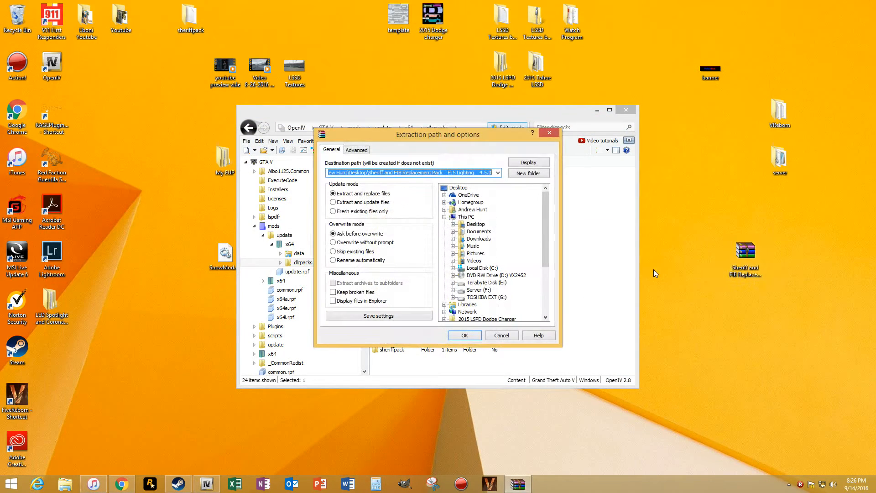
{"action": "key", "text": "Return"}
{"action": "left_click_drag", "start_coordinate": [731, 309], "coordinate": [756, 249]}
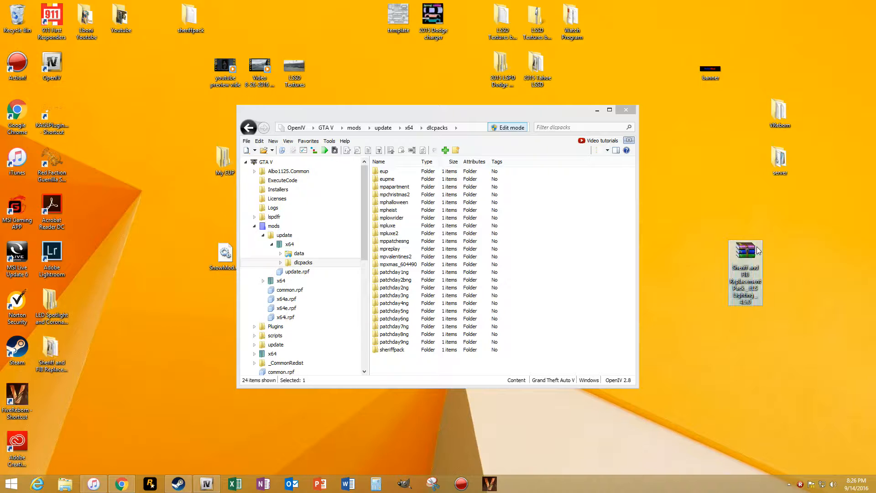
Move the extracted Sheriff and FIB folder to a free desktop spot and view its contents, including the OIV installer file
{"action": "left_click_drag", "start_coordinate": [51, 349], "coordinate": [126, 327]}
{"action": "double_click", "coordinate": [126, 327]}
{"action": "left_click", "coordinate": [369, 199]}
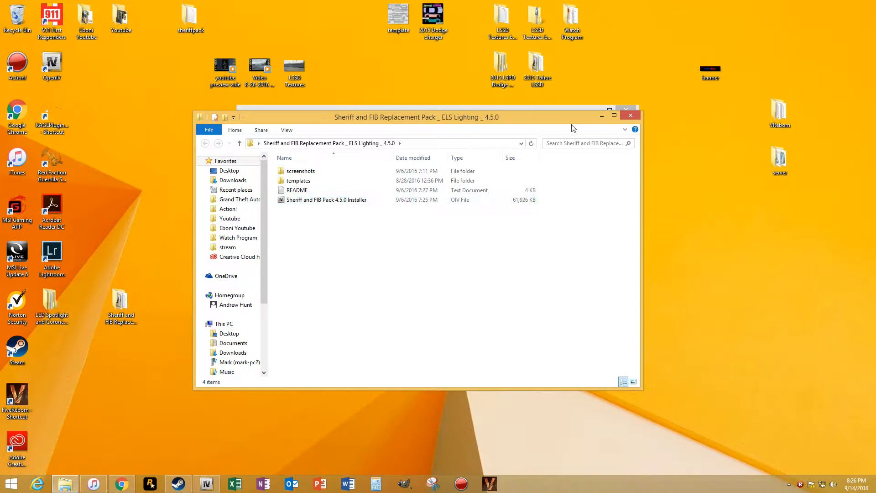
{"action": "left_click_drag", "start_coordinate": [568, 119], "coordinate": [437, 195]}
{"action": "left_click", "coordinate": [470, 191]}
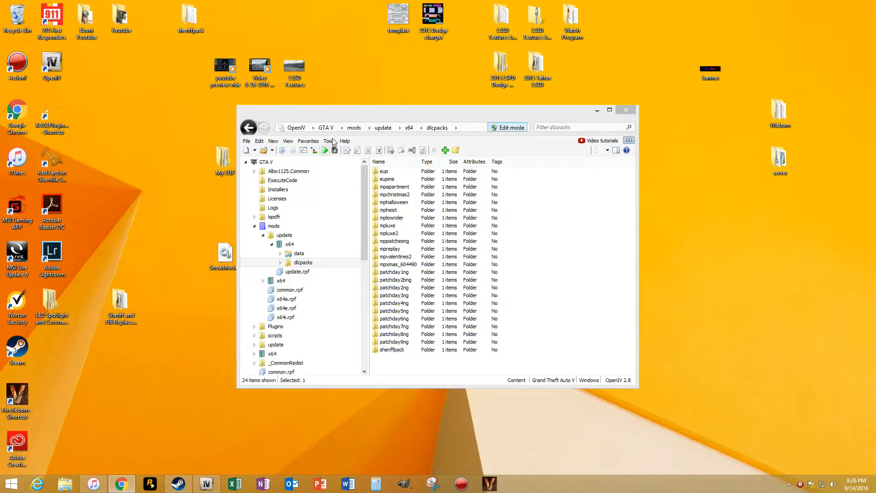
Install the Sheriff and FIB Pack 4.5.0 Installer package through OpenIV's Package Installer and close the installer
{"action": "left_click", "coordinate": [328, 141]}
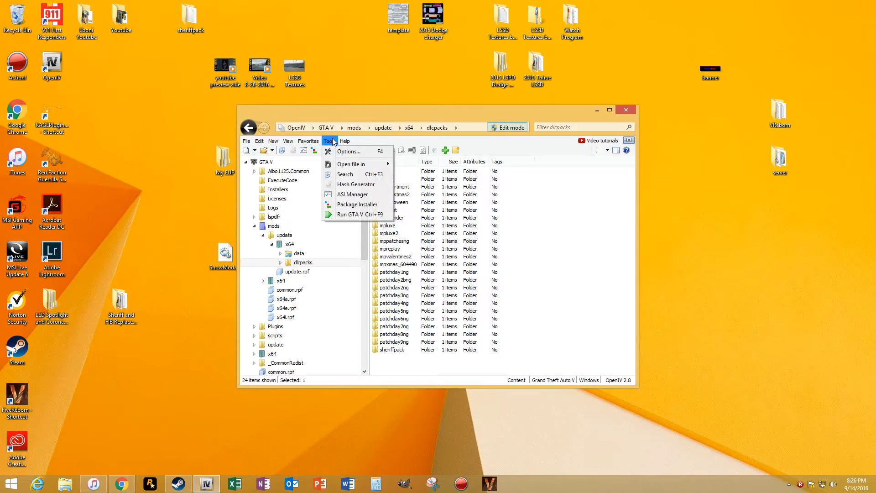
{"action": "left_click", "coordinate": [357, 203]}
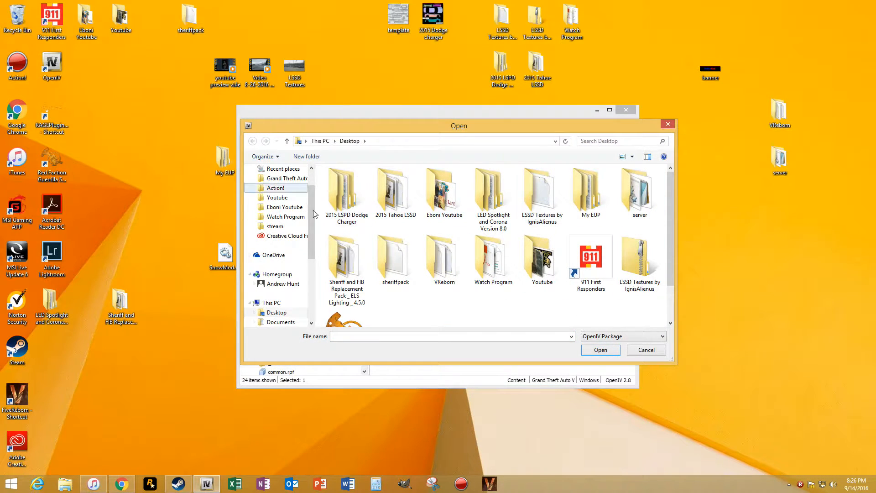
{"action": "double_click", "coordinate": [345, 260]}
{"action": "left_click", "coordinate": [353, 203]}
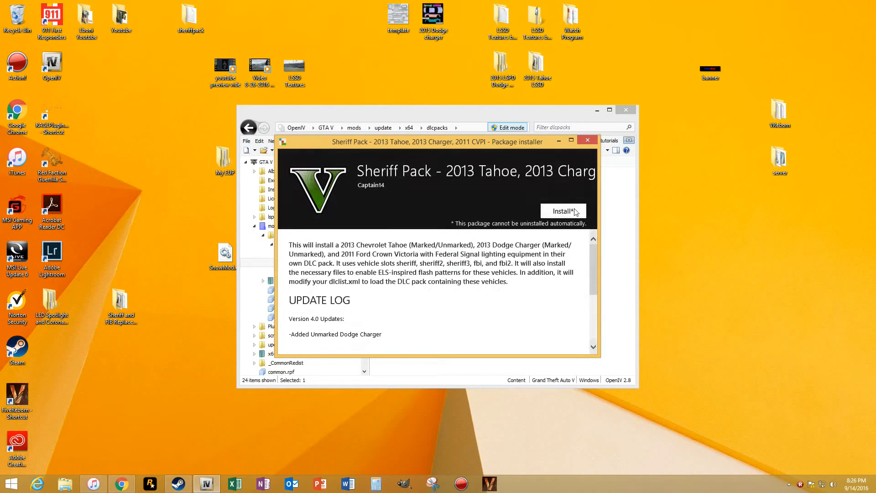
{"action": "left_click", "coordinate": [574, 211]}
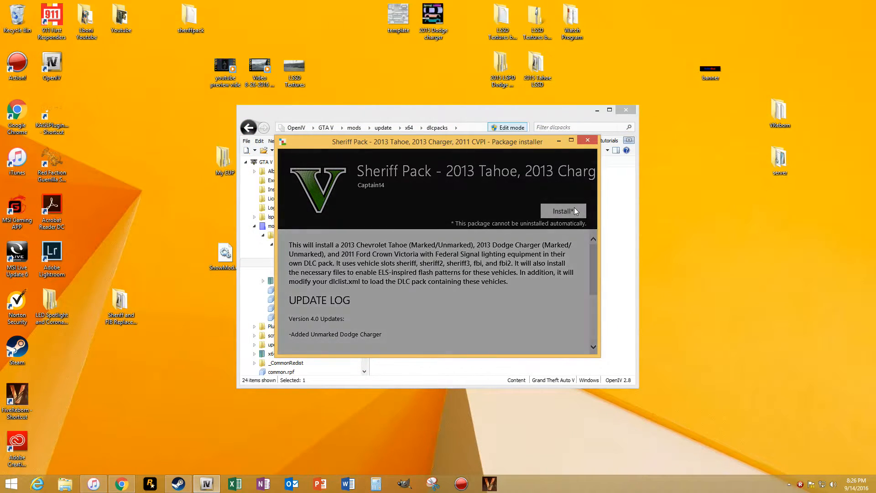
{"action": "left_click", "coordinate": [458, 232]}
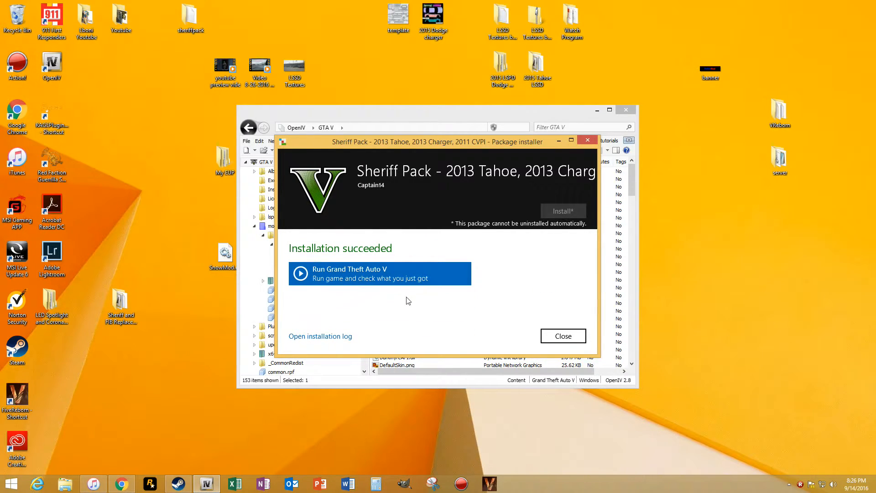
{"action": "left_click", "coordinate": [562, 336]}
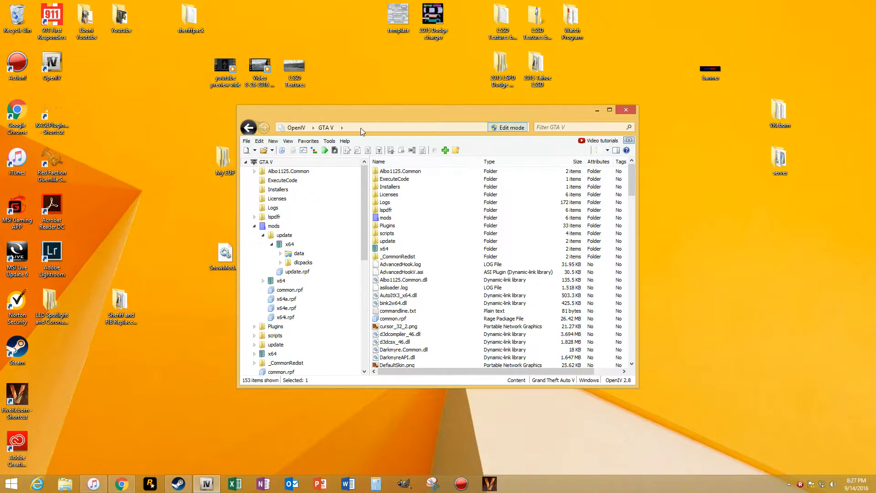
Open the dlc.rpf archive of sheriffpack in mods/update/x64/dlcpacks
{"action": "double_click", "coordinate": [410, 219]}
{"action": "double_click", "coordinate": [398, 171]}
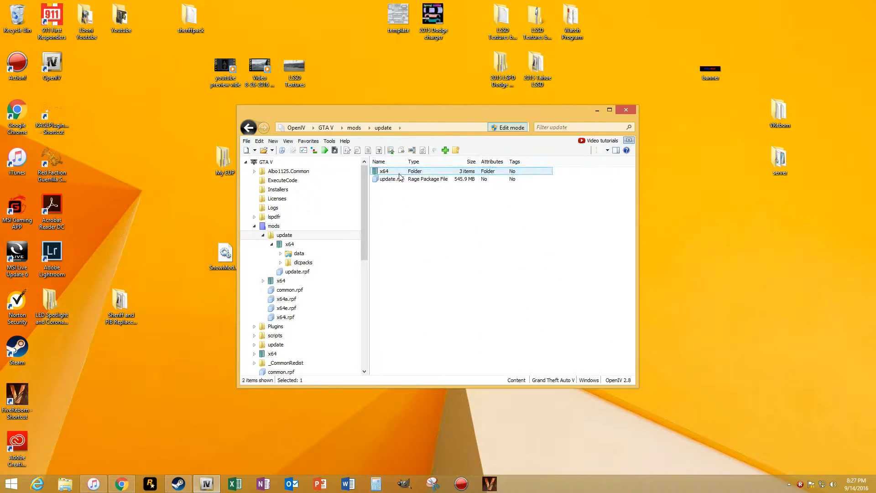
{"action": "double_click", "coordinate": [398, 172]}
{"action": "double_click", "coordinate": [398, 179]}
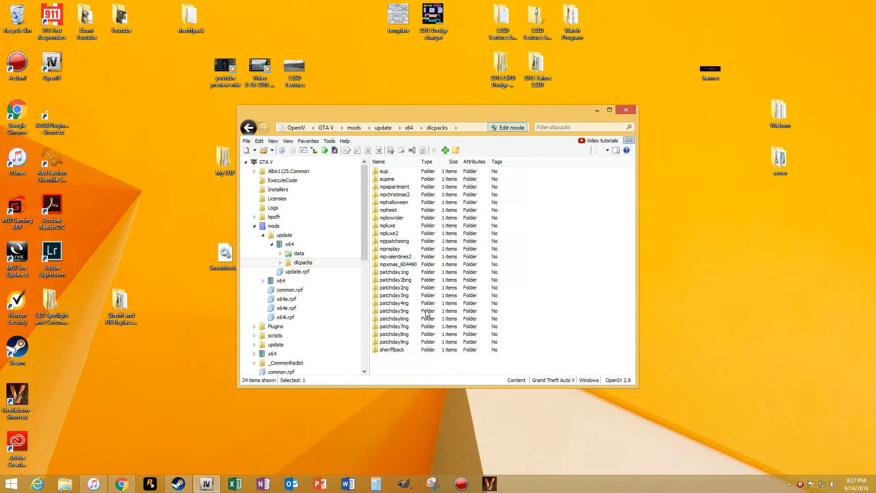
{"action": "double_click", "coordinate": [397, 349]}
{"action": "double_click", "coordinate": [399, 173]}
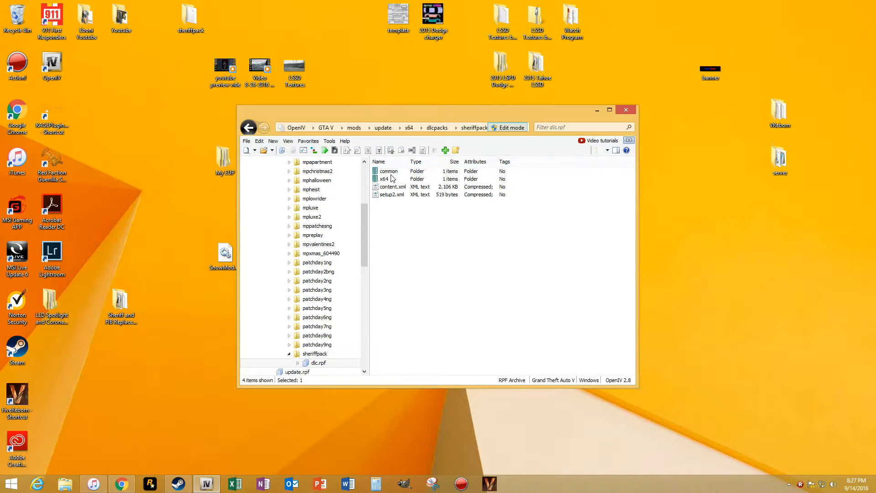
Inspect the meta files in the archive's common/data folder and return to the root of dlc.rpf
{"action": "left_click", "coordinate": [402, 171]}
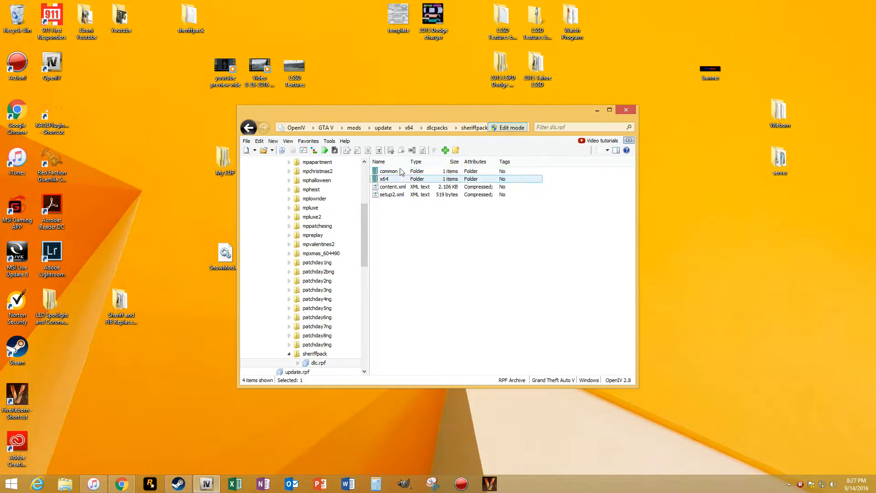
{"action": "double_click", "coordinate": [401, 171]}
{"action": "double_click", "coordinate": [393, 171]}
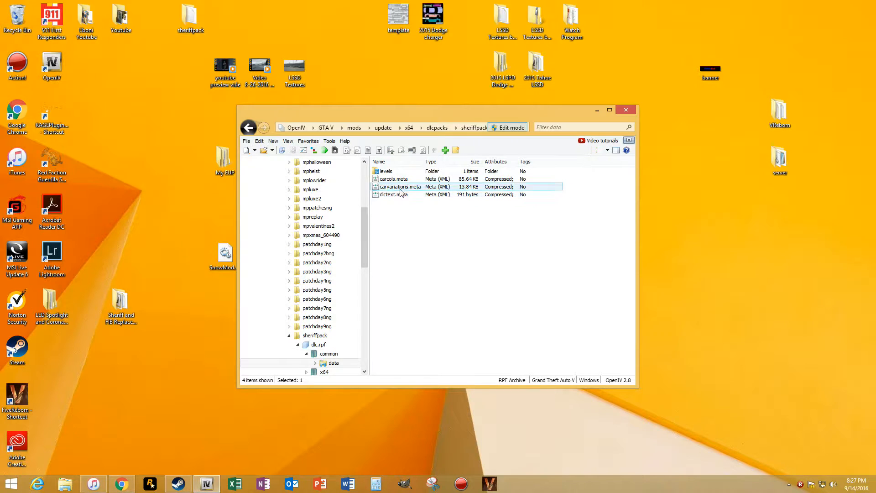
{"action": "left_click", "coordinate": [249, 127]}
{"action": "left_click", "coordinate": [248, 128]}
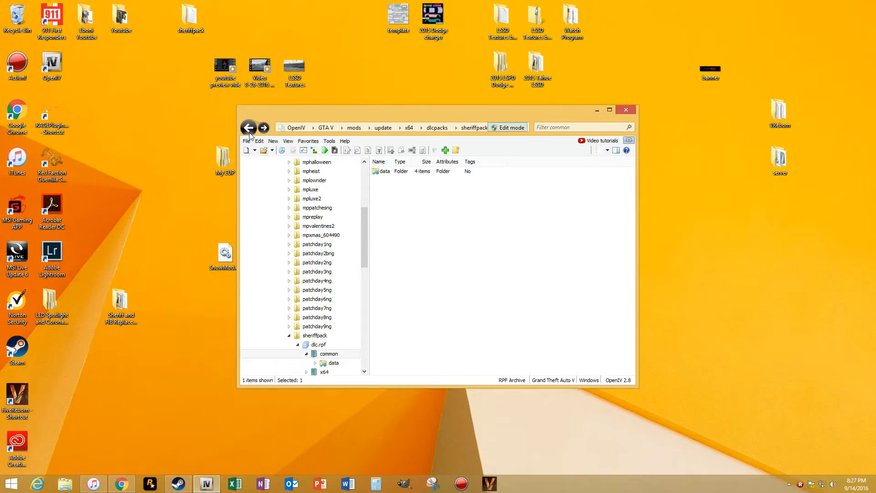
Open sheriffpack.rpf under x64/levels/gta5/vehicles in dlc.rpf to view the vehicle model and texture files
{"action": "left_click", "coordinate": [427, 179]}
{"action": "double_click", "coordinate": [428, 178]}
{"action": "double_click", "coordinate": [407, 172]}
{"action": "double_click", "coordinate": [407, 171]}
{"action": "double_click", "coordinate": [407, 172]}
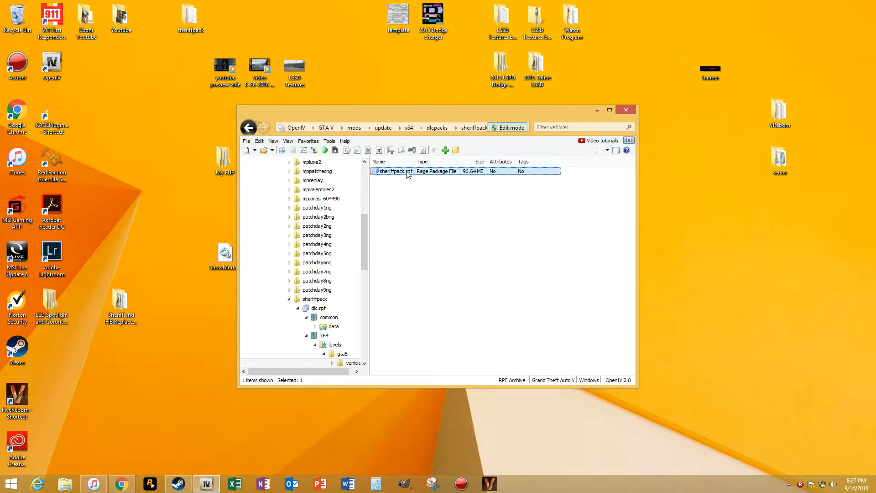
{"action": "double_click", "coordinate": [407, 172]}
{"action": "left_click_drag", "start_coordinate": [415, 363], "coordinate": [414, 239]}
{"action": "left_click", "coordinate": [407, 319]}
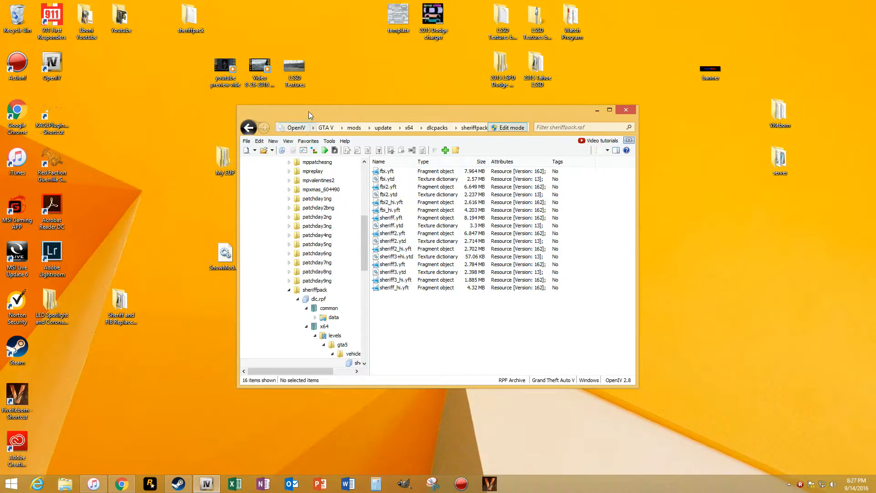
Check the contents of the Sheriff and FIB Replacement Pack folder on the desktop and close it
{"action": "left_click_drag", "start_coordinate": [307, 112], "coordinate": [232, 113]}
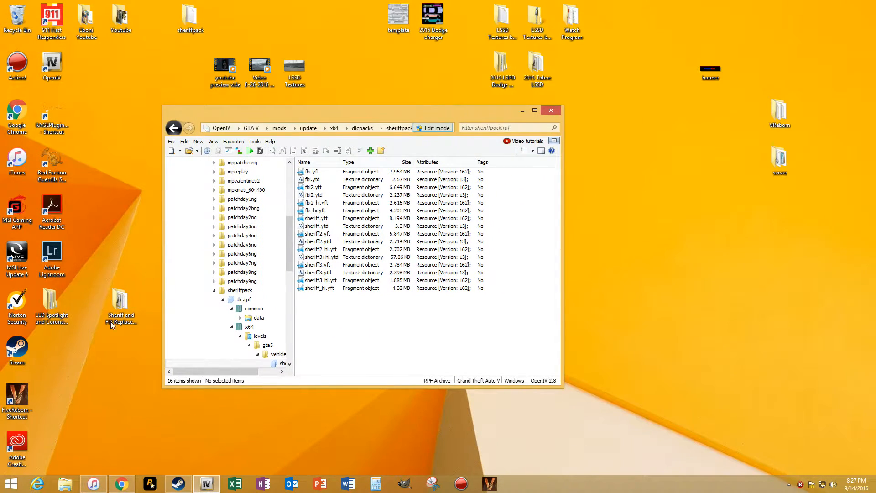
{"action": "double_click", "coordinate": [122, 301]}
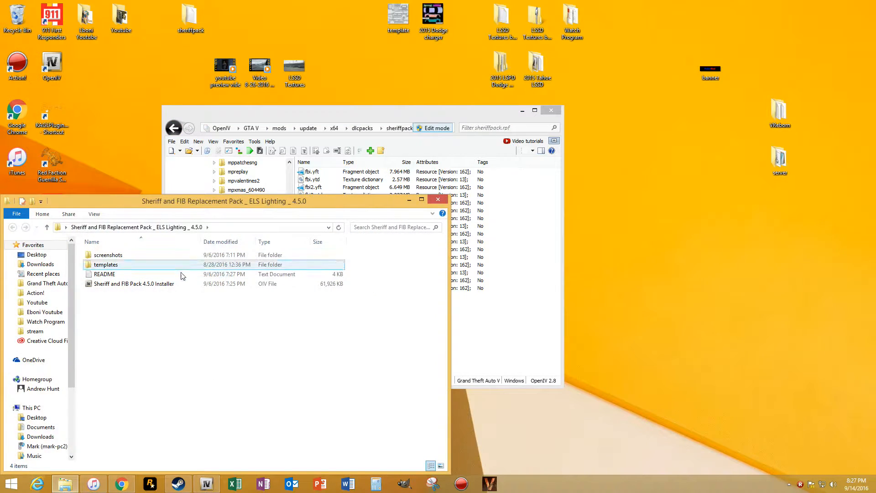
{"action": "left_click", "coordinate": [438, 199]}
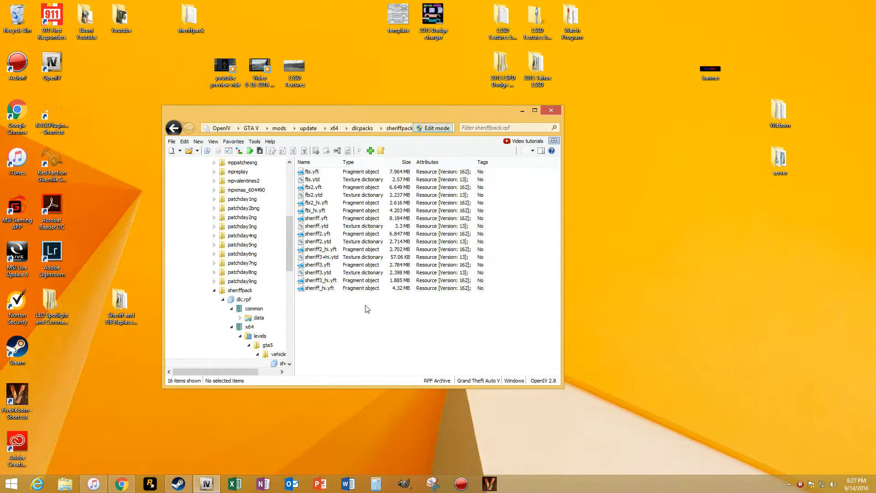
{"action": "left_click_drag", "start_coordinate": [365, 307], "coordinate": [338, 218]}
{"action": "left_click", "coordinate": [491, 390]}
{"action": "left_click", "coordinate": [543, 222]}
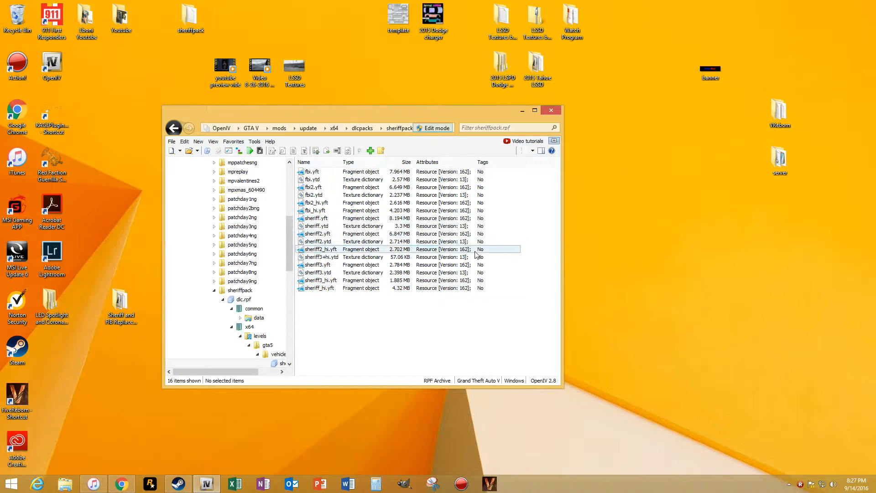
{"action": "left_click_drag", "start_coordinate": [532, 208], "coordinate": [336, 160]}
{"action": "left_click", "coordinate": [349, 337]}
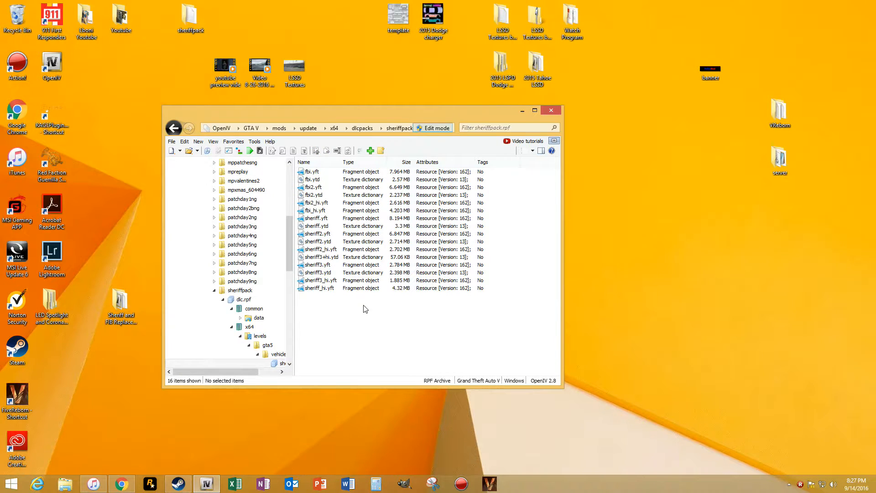
Delete all sheriff, sheriff2 and sheriff3 model and texture files from sheriffpack.rpf, keeping the fbi and fbi2 files
{"action": "left_click_drag", "start_coordinate": [364, 307], "coordinate": [353, 222]}
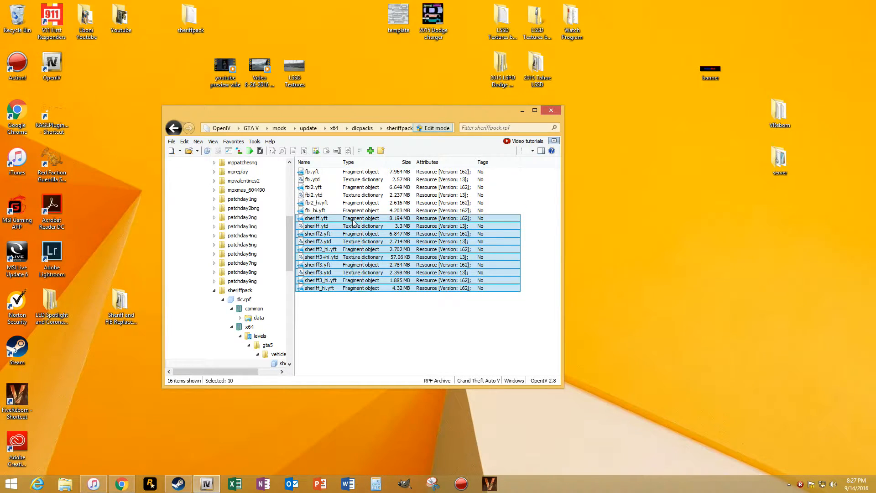
{"action": "key", "text": "Delete"}
Return to dlcpacks and open the common/data folder inside sheriffpack's dlc.rpf
{"action": "left_click", "coordinate": [173, 129]}
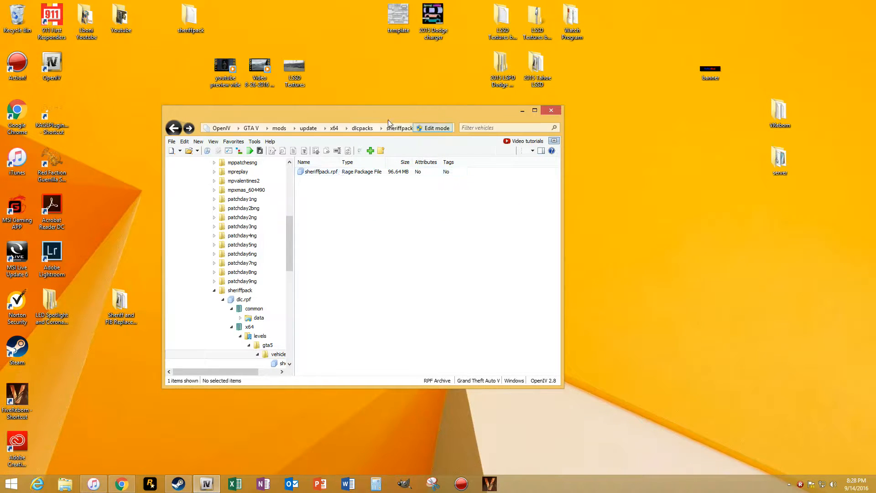
{"action": "left_click", "coordinate": [362, 128]}
{"action": "double_click", "coordinate": [317, 350]}
{"action": "left_click", "coordinate": [319, 176]}
{"action": "double_click", "coordinate": [319, 172]}
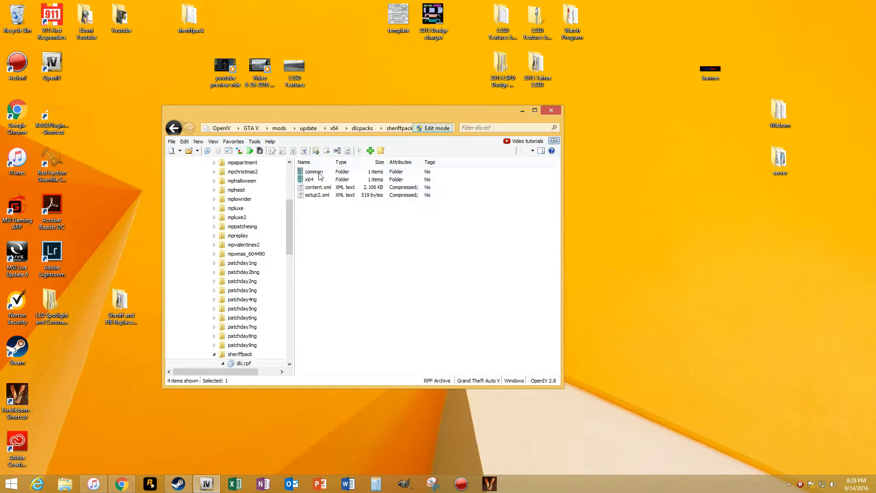
{"action": "double_click", "coordinate": [319, 173]}
{"action": "double_click", "coordinate": [319, 172]}
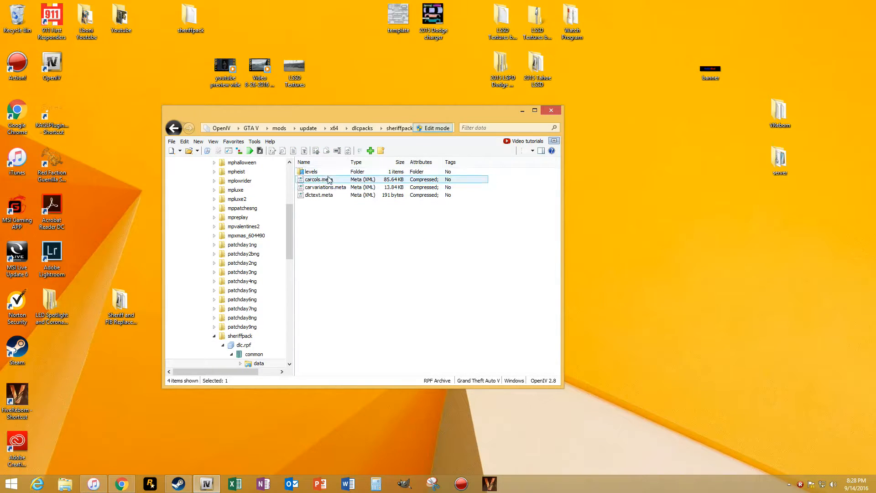
Look through vehicles.meta in the levels/gta5 folder and close it
{"action": "double_click", "coordinate": [316, 173]}
{"action": "double_click", "coordinate": [316, 172]}
{"action": "double_click", "coordinate": [315, 172]}
{"action": "scroll", "coordinate": [339, 184], "scroll_direction": "down", "scroll_amount": 20}
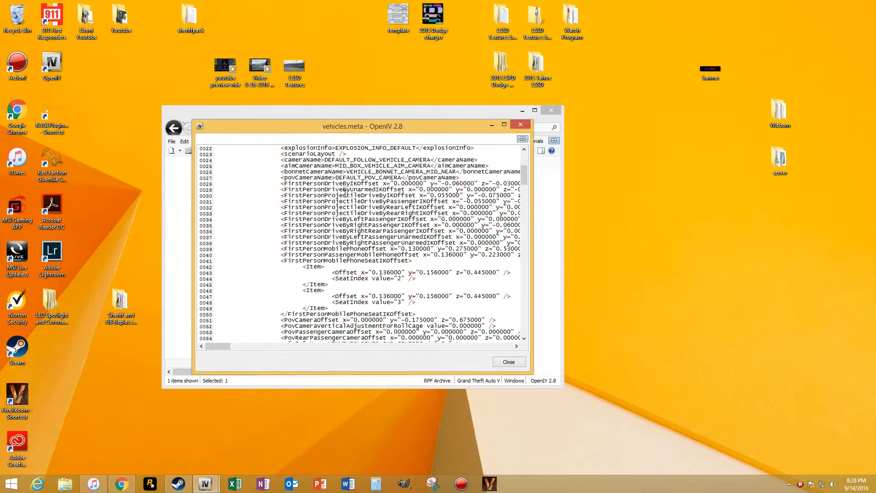
{"action": "scroll", "coordinate": [454, 211], "scroll_direction": "down", "scroll_amount": 20}
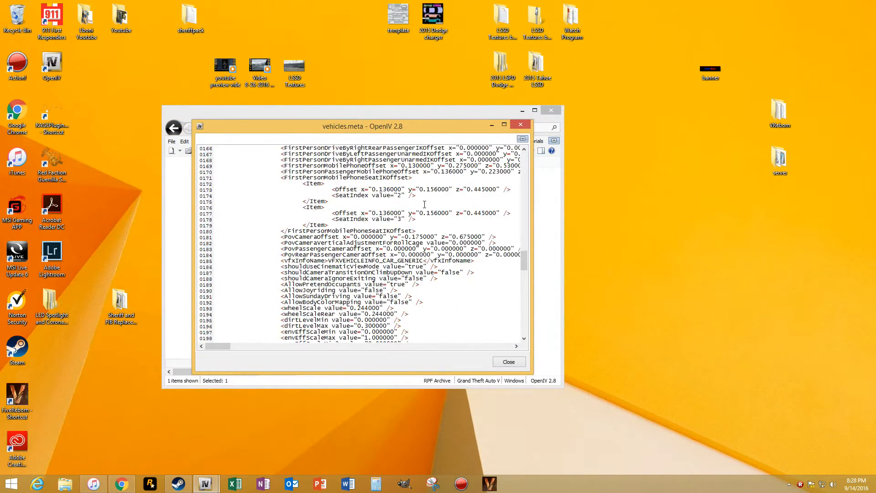
{"action": "left_click", "coordinate": [522, 125]}
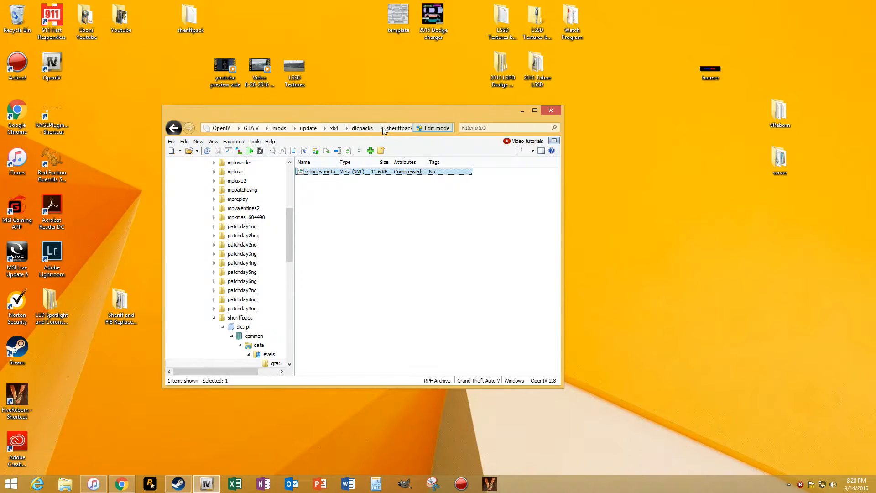
Return to the sheriffpack folder and resize the OpenIV window so that part of the desktop stays uncovered
{"action": "left_click", "coordinate": [362, 128]}
{"action": "double_click", "coordinate": [317, 350]}
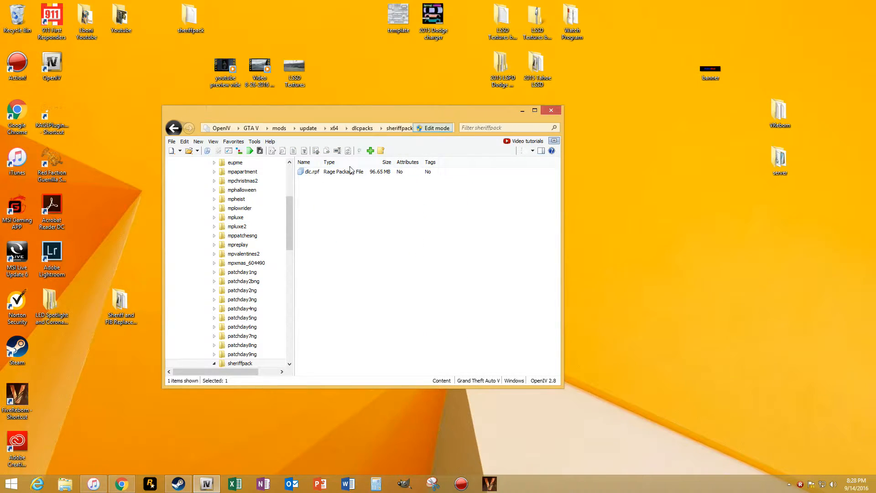
{"action": "left_click", "coordinate": [534, 110]}
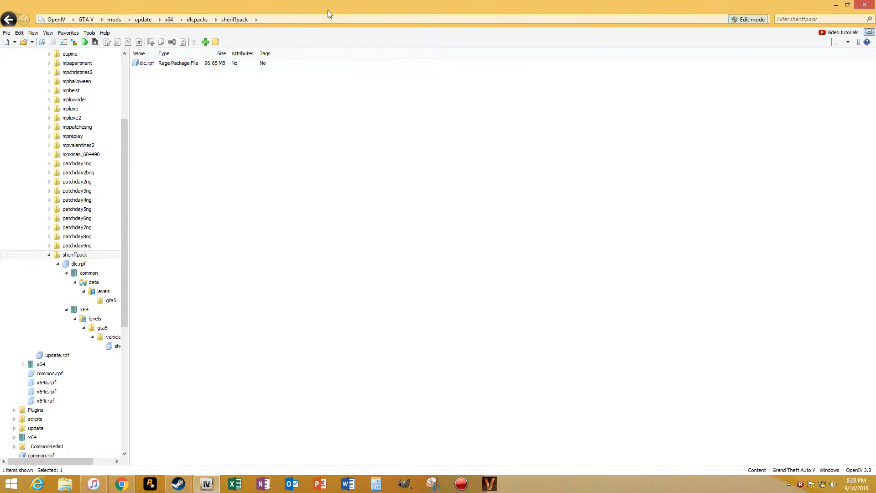
{"action": "double_click", "coordinate": [416, 4]}
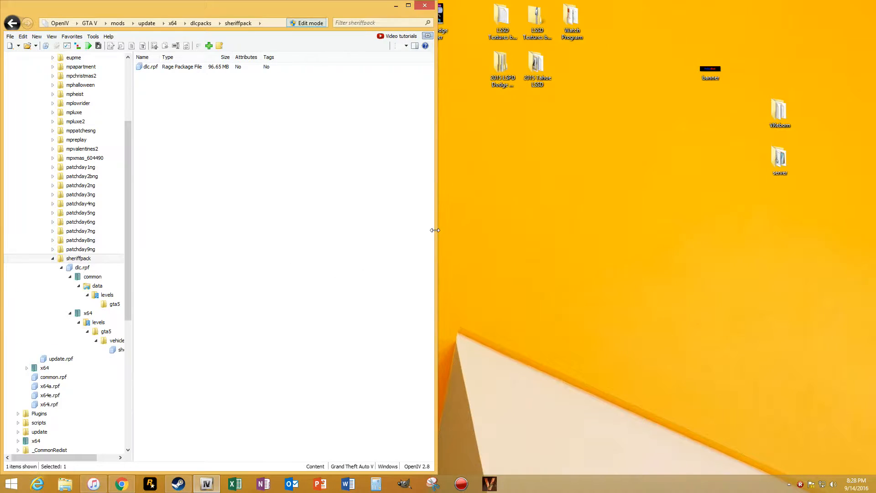
{"action": "left_click_drag", "start_coordinate": [435, 230], "coordinate": [607, 228]}
Delete the levels folder from common/data in dlc.rpf
{"action": "double_click", "coordinate": [194, 67]}
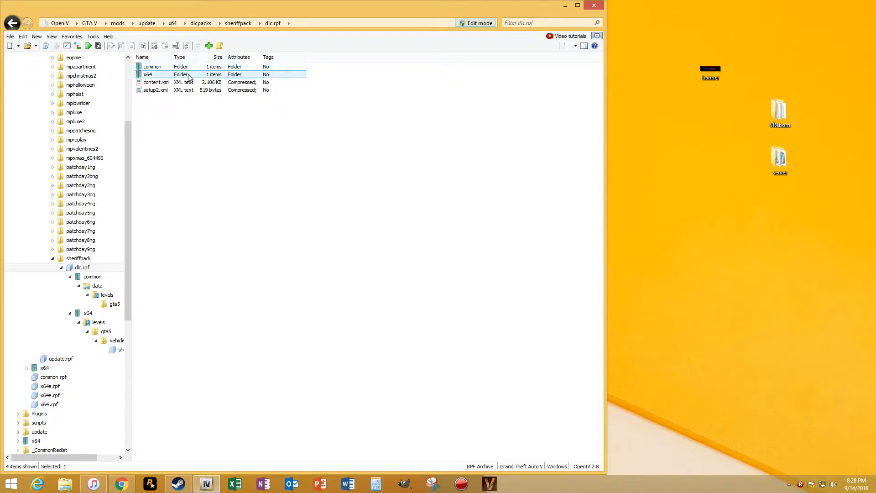
{"action": "double_click", "coordinate": [192, 68]}
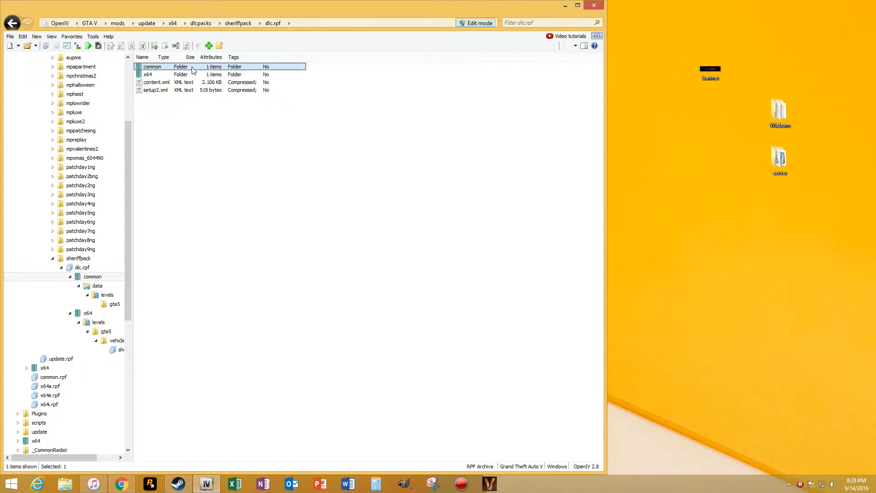
{"action": "double_click", "coordinate": [194, 69]}
{"action": "left_click", "coordinate": [196, 73]}
{"action": "double_click", "coordinate": [195, 67]}
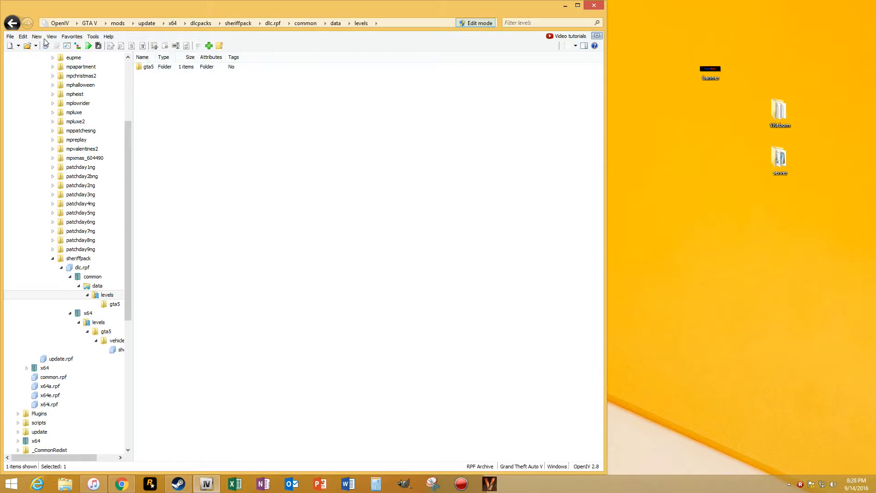
{"action": "left_click", "coordinate": [11, 23]}
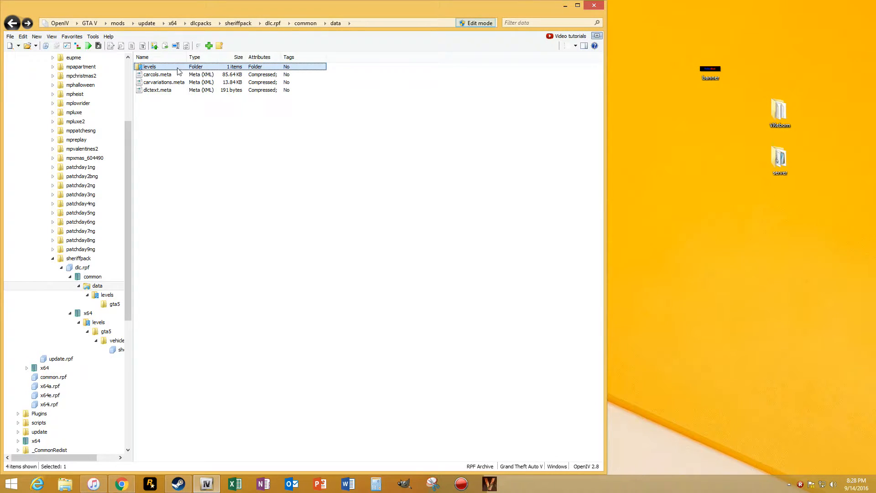
{"action": "key", "text": "Delete"}
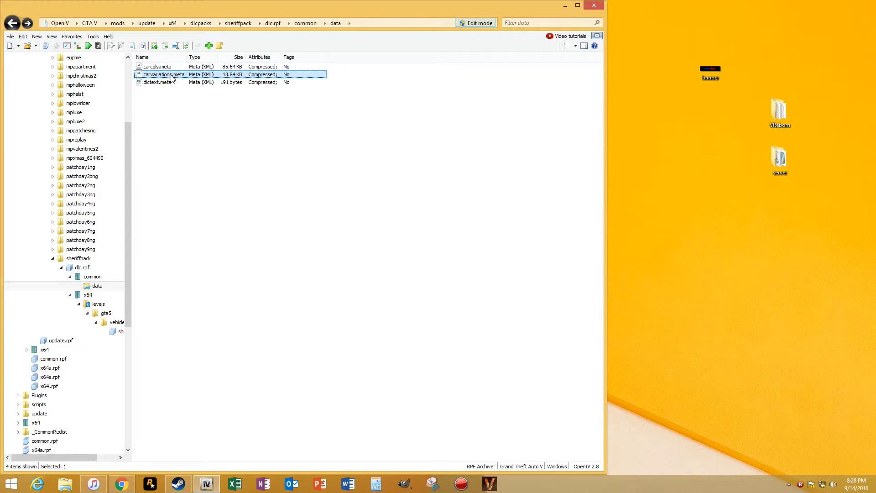
Look through the siren settings in carcols.meta and close the file
{"action": "double_click", "coordinate": [175, 67]}
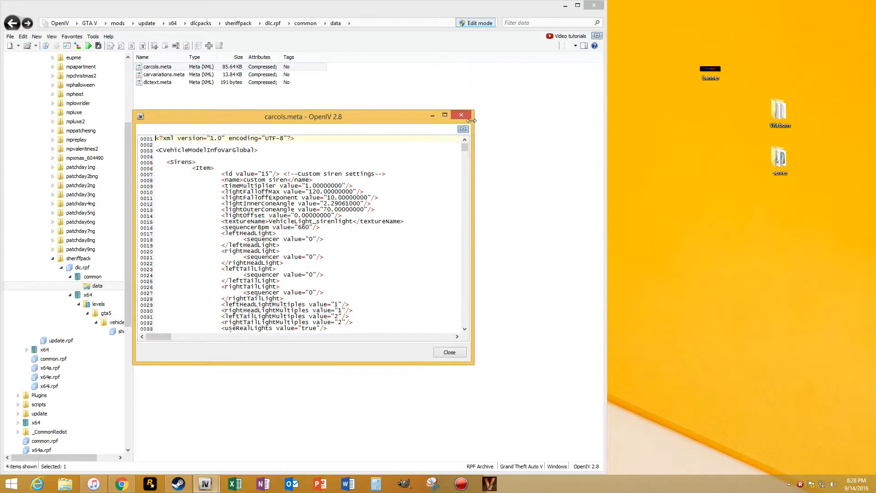
{"action": "scroll", "coordinate": [375, 161], "scroll_direction": "down", "scroll_amount": 1}
{"action": "scroll", "coordinate": [375, 161], "scroll_direction": "up", "scroll_amount": 1}
{"action": "scroll", "coordinate": [465, 147], "scroll_direction": "down", "scroll_amount": 4}
{"action": "left_click_drag", "start_coordinate": [465, 147], "coordinate": [448, 225]}
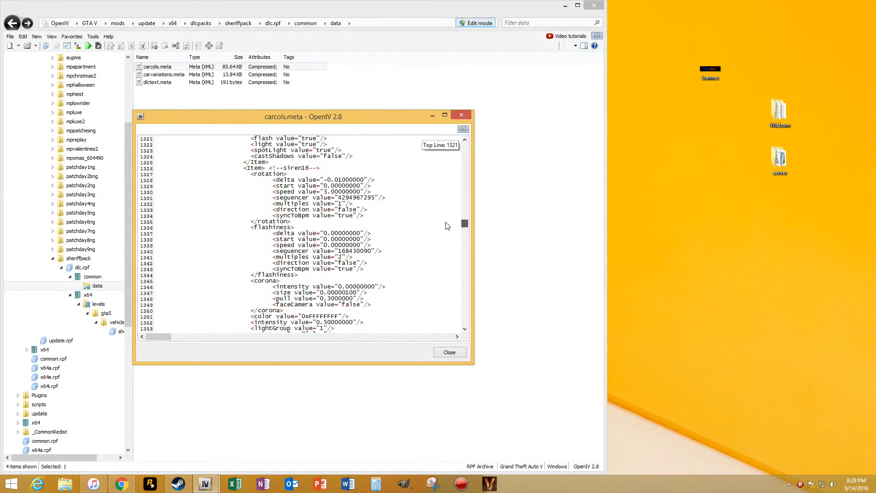
{"action": "left_click", "coordinate": [461, 115]}
Extract carvariations.meta to the desktop and search it for "sheriff" in Notepad
{"action": "left_click_drag", "start_coordinate": [157, 75], "coordinate": [706, 208]}
{"action": "double_click", "coordinate": [710, 207]}
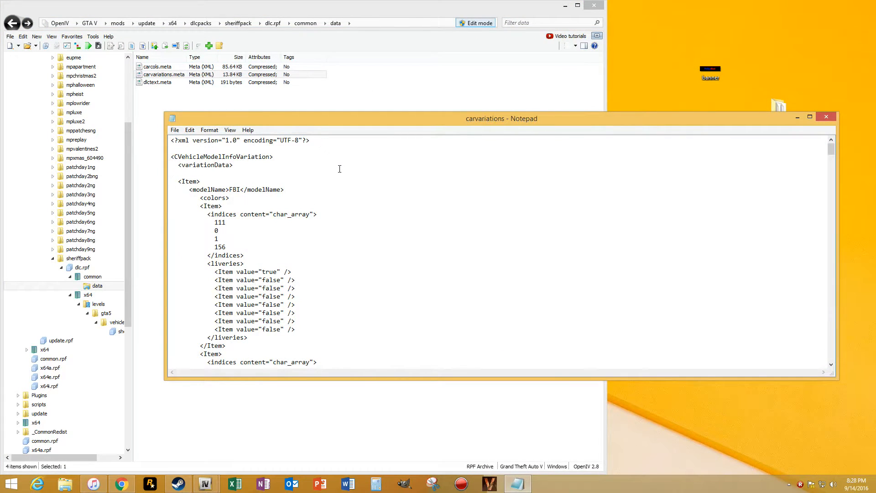
{"action": "key", "text": "ctrl+f"}
{"action": "type", "text": "sheriff"}
{"action": "key", "text": "Return"}
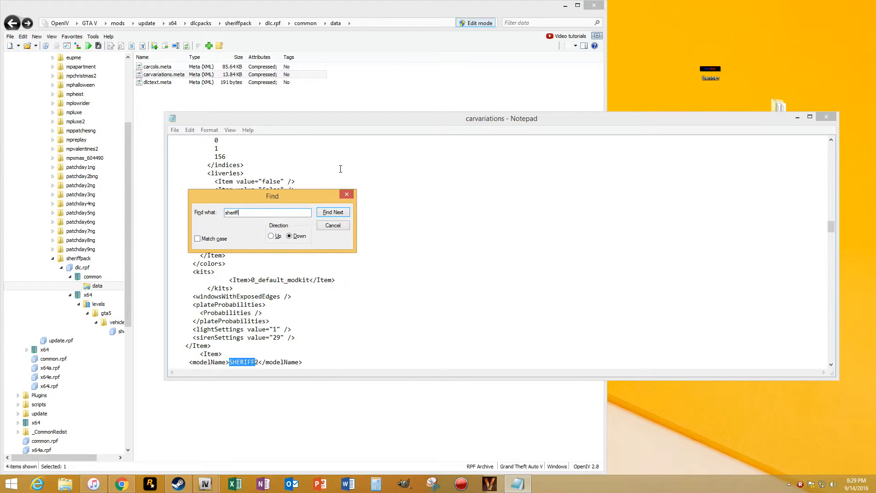
{"action": "left_click", "coordinate": [332, 226]}
Delete every sheriff vehicle item from carvariations, from the SHERIFF2 entry down to the closing variationData tag
{"action": "scroll", "coordinate": [228, 250], "scroll_direction": "down", "scroll_amount": 3}
{"action": "left_click_drag", "start_coordinate": [211, 273], "coordinate": [178, 266]}
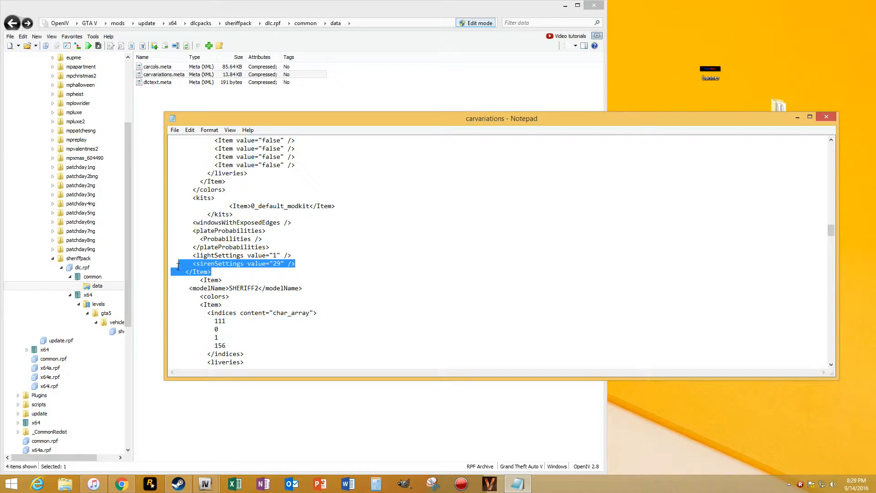
{"action": "scroll", "coordinate": [270, 234], "scroll_direction": "up", "scroll_amount": 20}
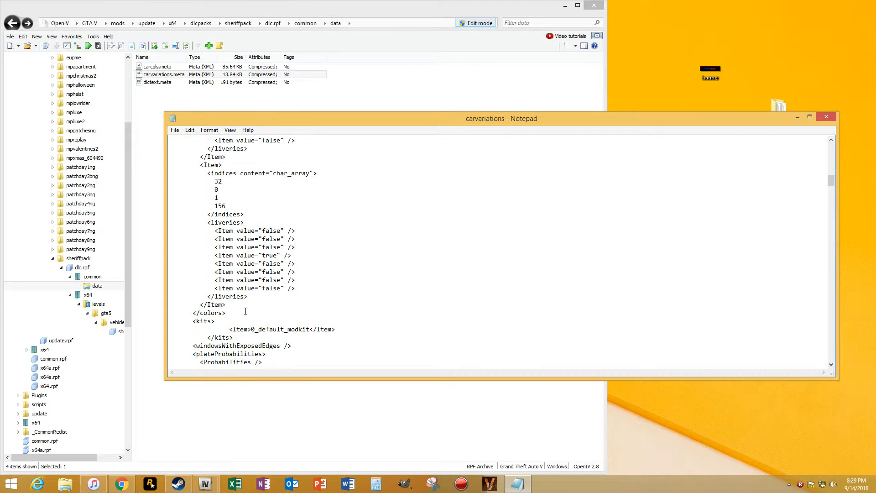
{"action": "scroll", "coordinate": [271, 350], "scroll_direction": "down", "scroll_amount": 5}
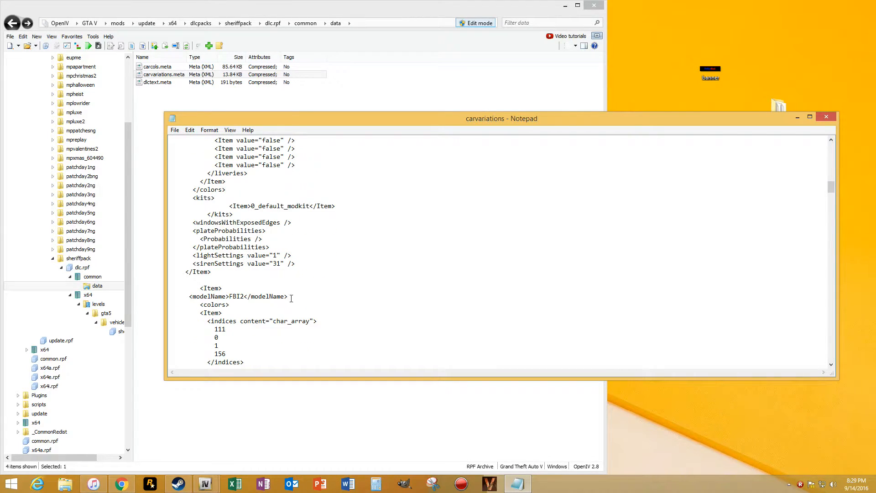
{"action": "scroll", "coordinate": [273, 283], "scroll_direction": "down", "scroll_amount": 20}
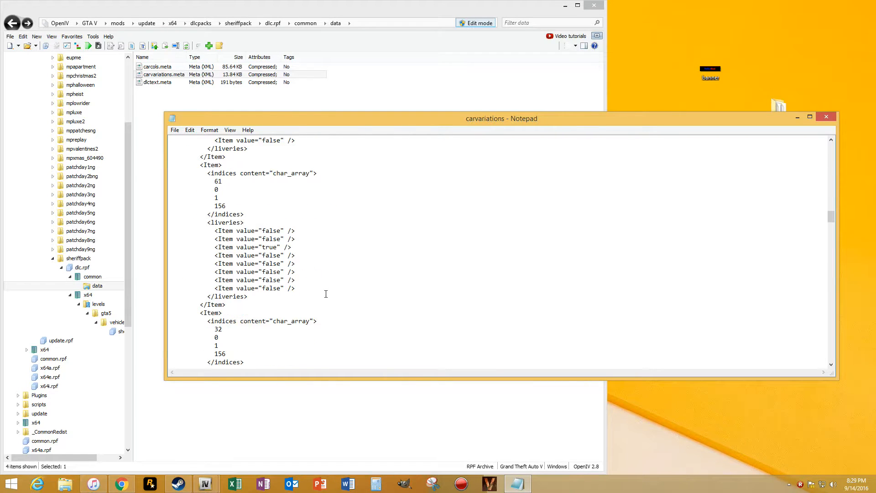
{"action": "scroll", "coordinate": [280, 281], "scroll_direction": "up", "scroll_amount": 1}
{"action": "left_click_drag", "start_coordinate": [199, 230], "coordinate": [232, 272]}
{"action": "left_click_drag", "start_coordinate": [172, 154], "coordinate": [213, 345]}
{"action": "scroll", "coordinate": [251, 287], "scroll_direction": "down", "scroll_amount": 15}
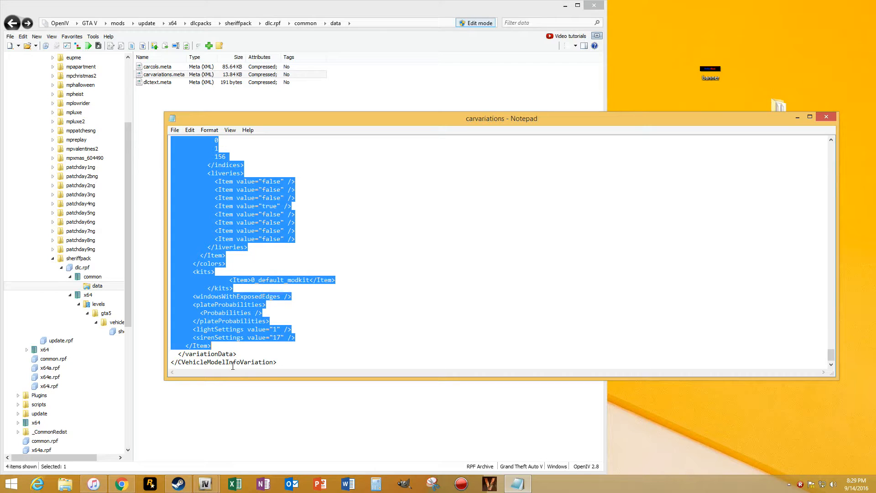
{"action": "key", "text": "ctrl+v"}
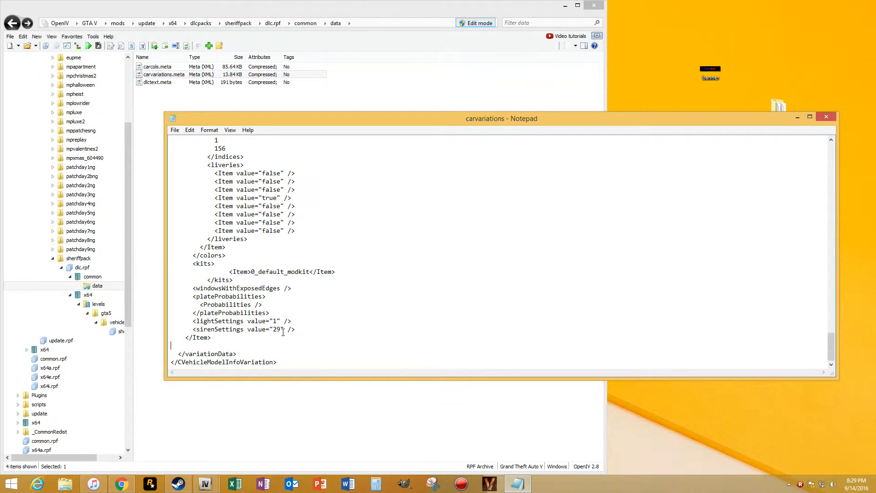
Check the remaining FBI entries, then save and close the edited carvariations file
{"action": "scroll", "coordinate": [280, 331], "scroll_direction": "up", "scroll_amount": 15}
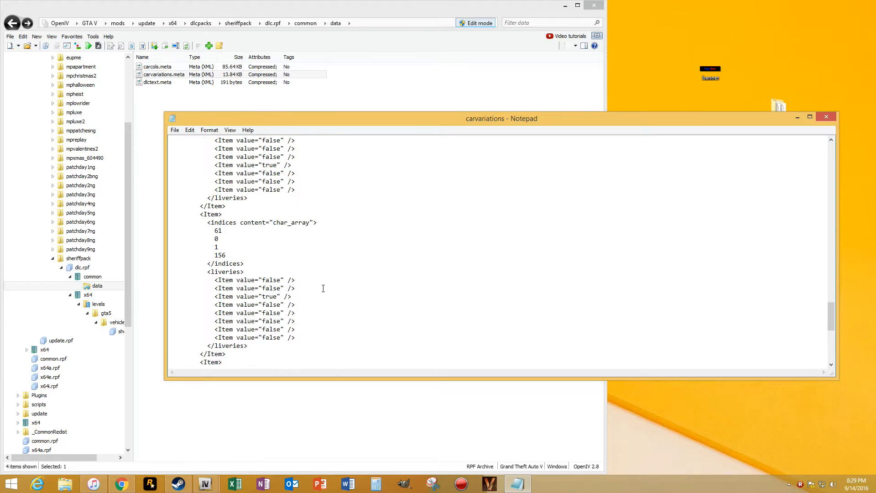
{"action": "scroll", "coordinate": [333, 293], "scroll_direction": "up", "scroll_amount": 5}
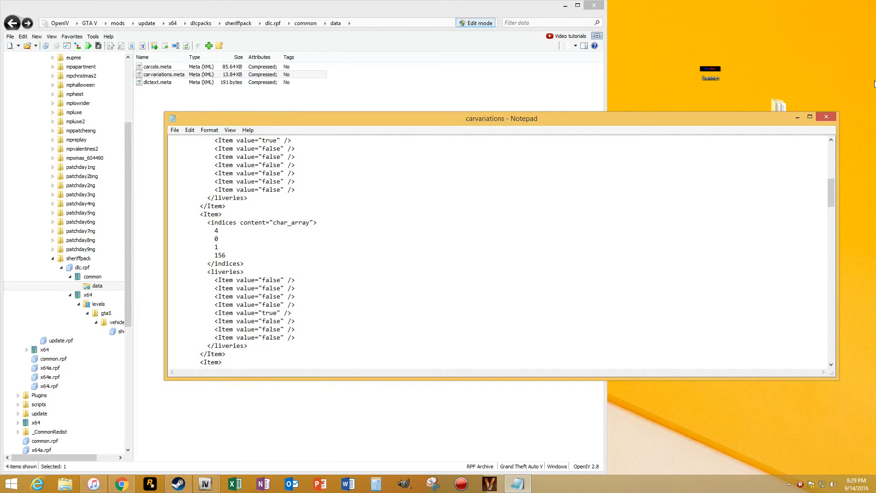
{"action": "left_click", "coordinate": [830, 119]}
{"action": "left_click", "coordinate": [415, 251]}
Replace carvariations.meta in common/data with the edited desktop copy and delete that copy from the desktop
{"action": "left_click_drag", "start_coordinate": [711, 207], "coordinate": [169, 83]}
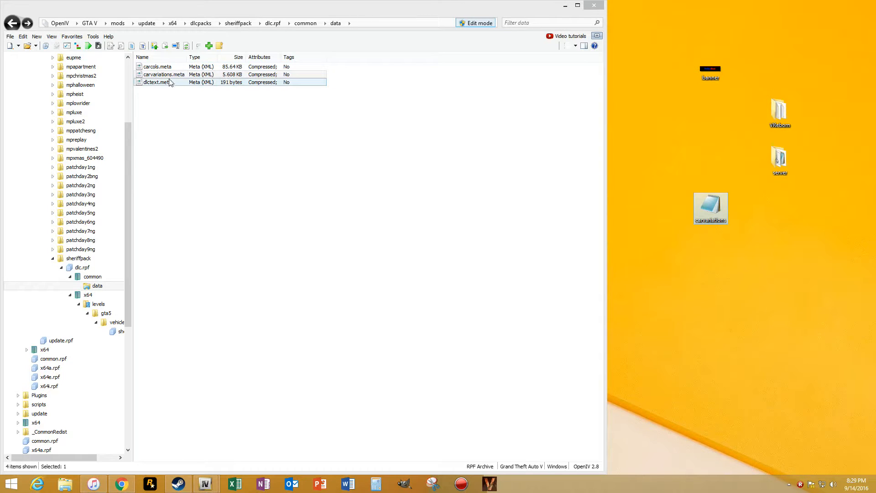
{"action": "left_click_drag", "start_coordinate": [772, 308], "coordinate": [686, 195]}
{"action": "key", "text": "Delete"}
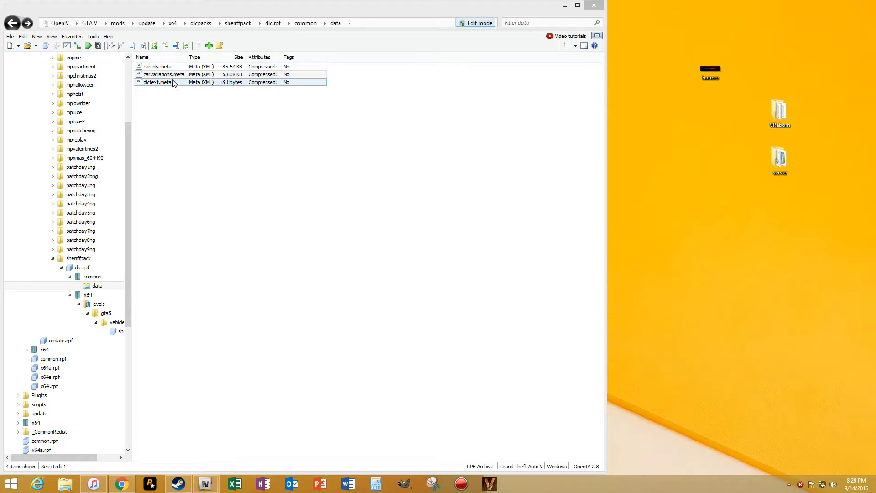
Extract dlctext.meta to the desktop, inspect it in Notepad, then close it and delete the desktop copy
{"action": "left_click_drag", "start_coordinate": [174, 83], "coordinate": [718, 259]}
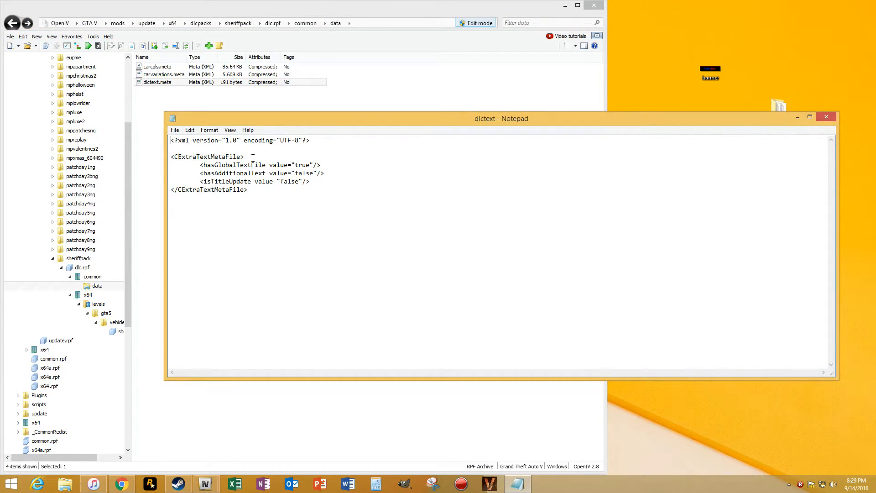
{"action": "left_click", "coordinate": [826, 116]}
{"action": "left_click_drag", "start_coordinate": [732, 403], "coordinate": [693, 242]}
{"action": "key", "text": "Delete"}
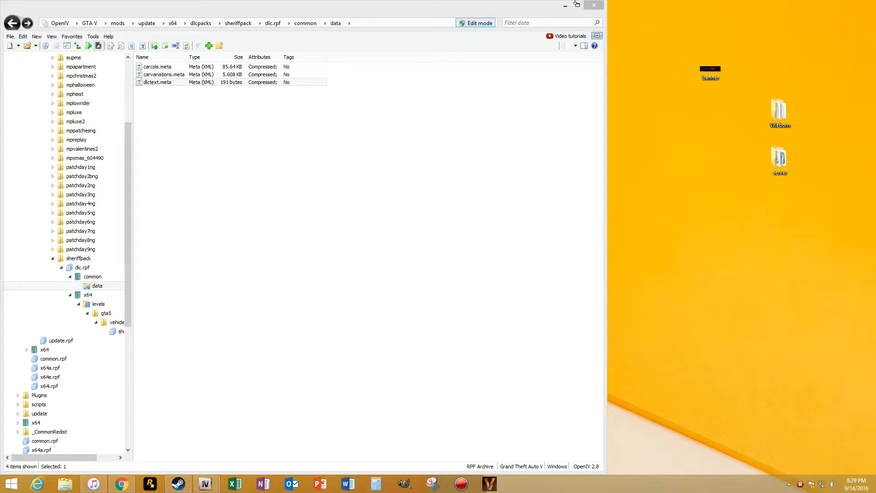
Check the files left in the sheriffpack archive's common/data folder
{"action": "left_click", "coordinate": [308, 24]}
{"action": "left_click", "coordinate": [308, 24]}
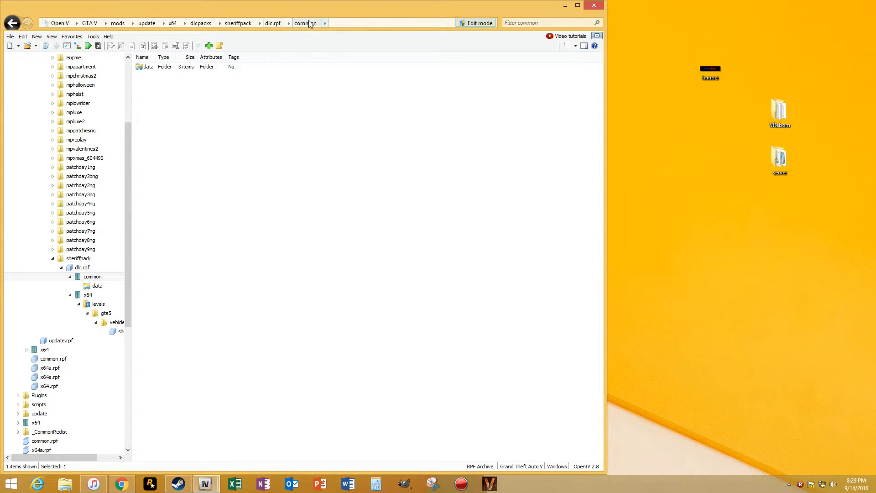
{"action": "left_click", "coordinate": [199, 68]}
{"action": "double_click", "coordinate": [198, 68]}
{"action": "left_click", "coordinate": [190, 76]}
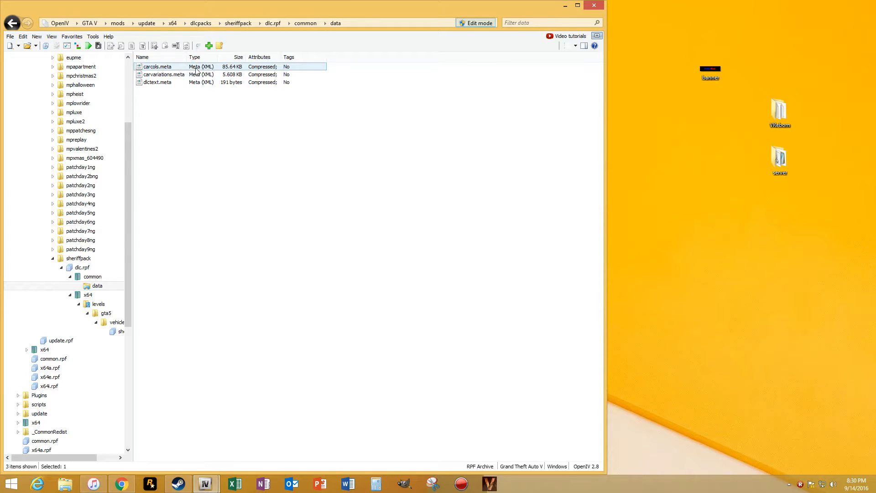
{"action": "left_click", "coordinate": [304, 24]}
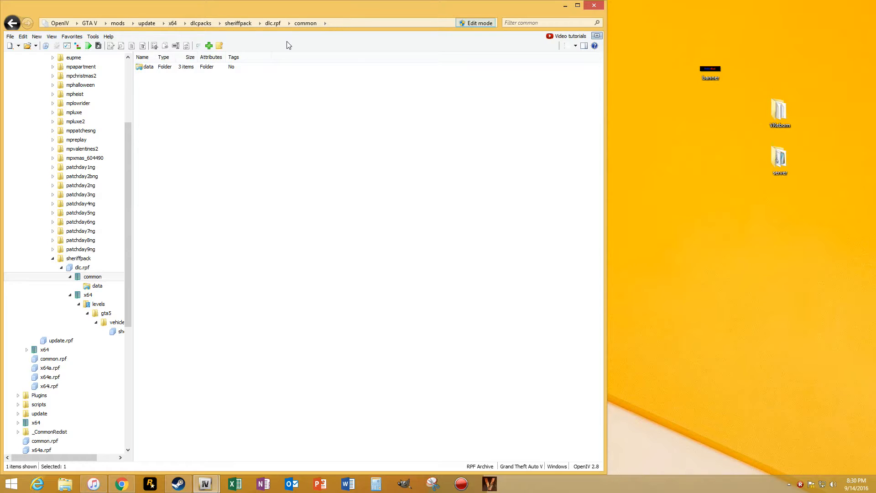
{"action": "left_click", "coordinate": [155, 68]}
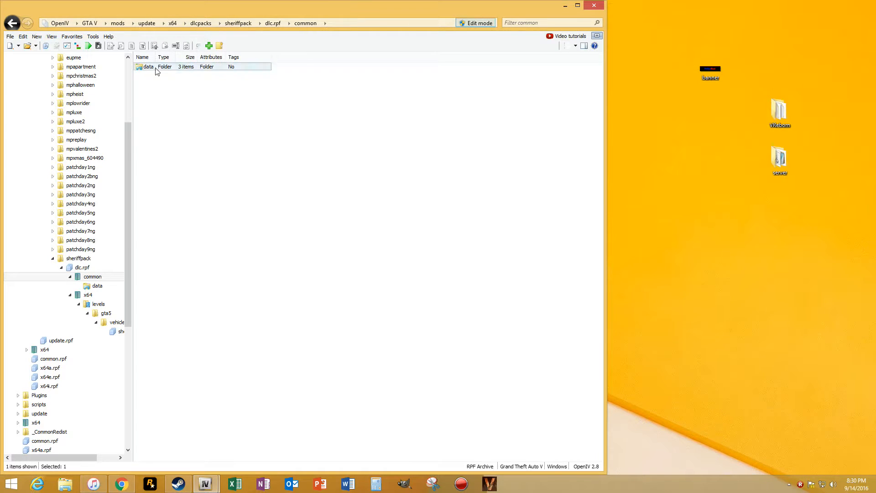
{"action": "double_click", "coordinate": [156, 70]}
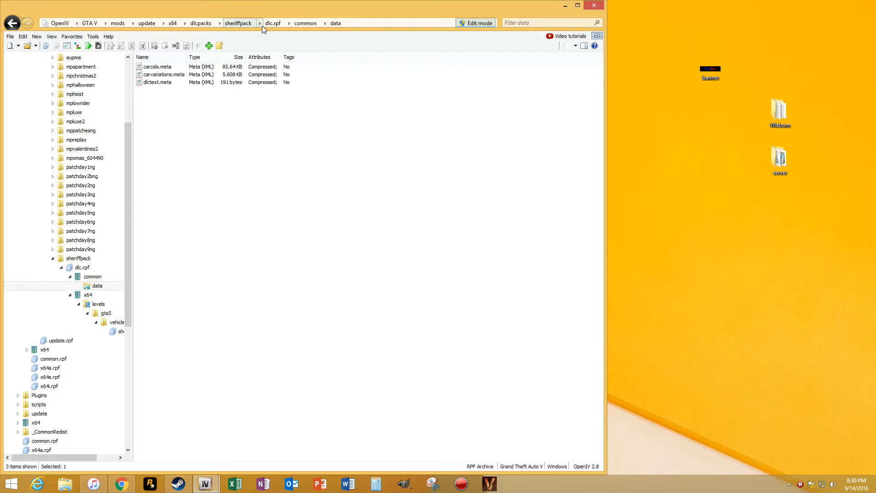
Extract content.xml from sheriffpack's dlc.rpf to the desktop and review its file references in WordPad
{"action": "left_click", "coordinate": [238, 20]}
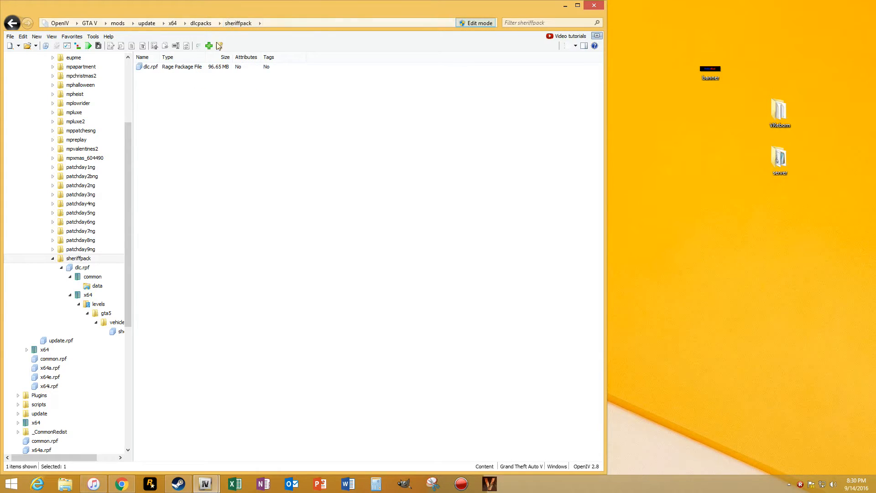
{"action": "double_click", "coordinate": [201, 67]}
{"action": "left_click_drag", "start_coordinate": [185, 83], "coordinate": [713, 246]}
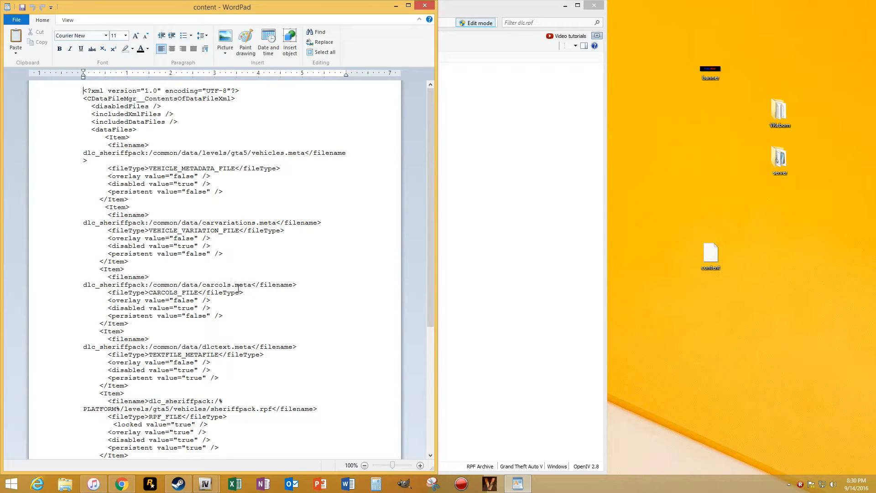
{"action": "scroll", "coordinate": [235, 186], "scroll_direction": "down", "scroll_amount": 7}
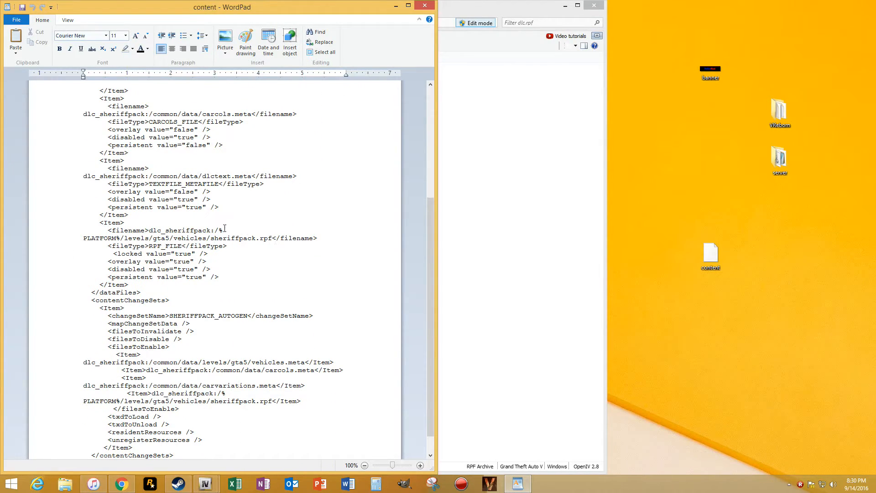
{"action": "scroll", "coordinate": [224, 227], "scroll_direction": "down", "scroll_amount": 1}
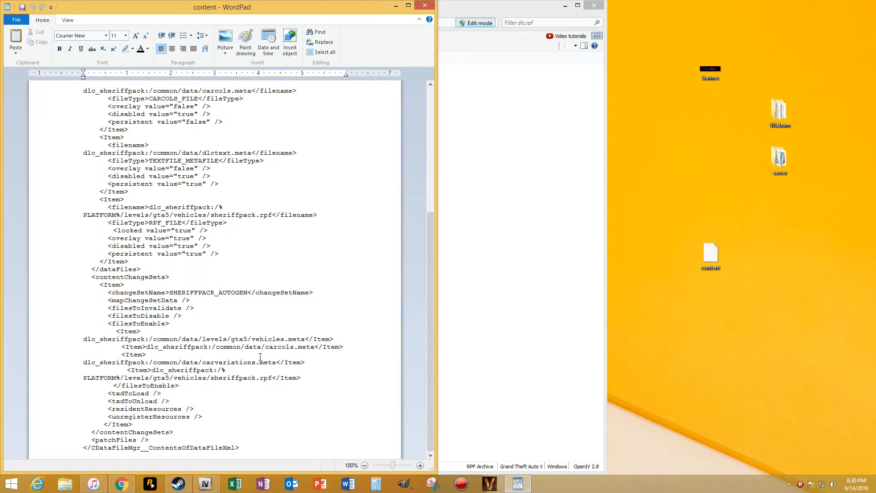
{"action": "scroll", "coordinate": [217, 313], "scroll_direction": "up", "scroll_amount": 8}
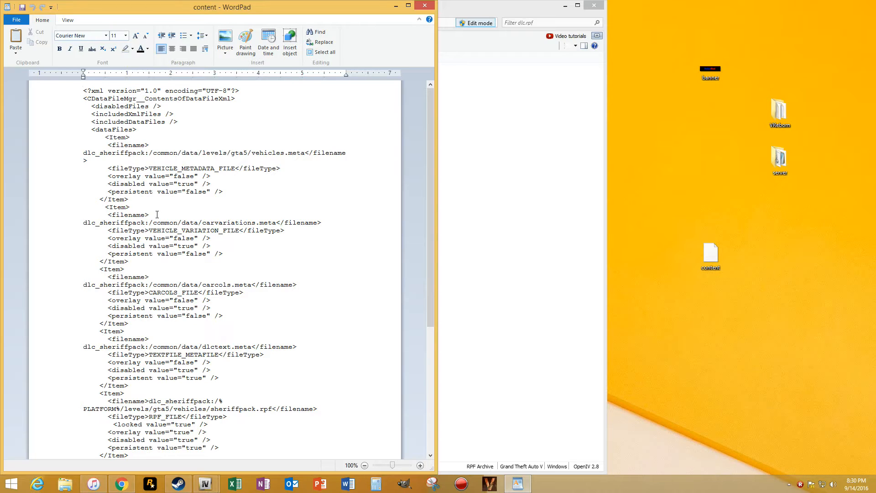
Delete the vehicles.meta entry under dataFiles and its matching item under filesToEnable from the content file
{"action": "left_click_drag", "start_coordinate": [157, 214], "coordinate": [64, 149]}
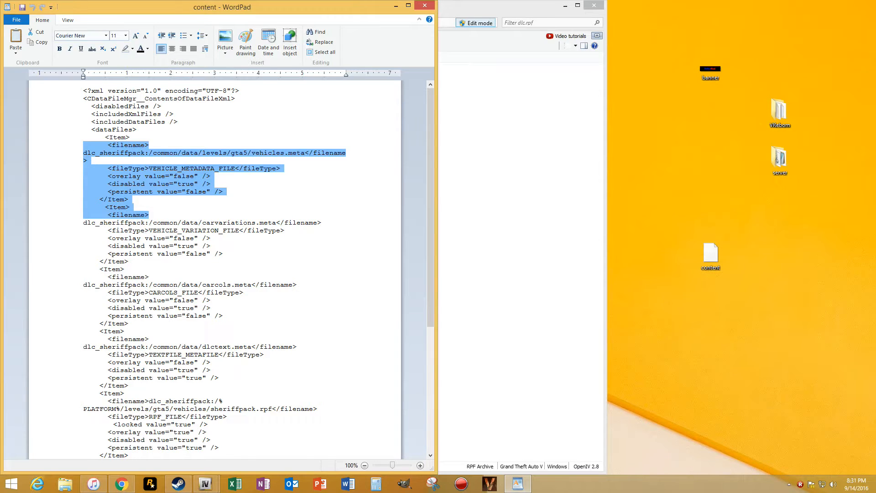
{"action": "key", "text": "Delete"}
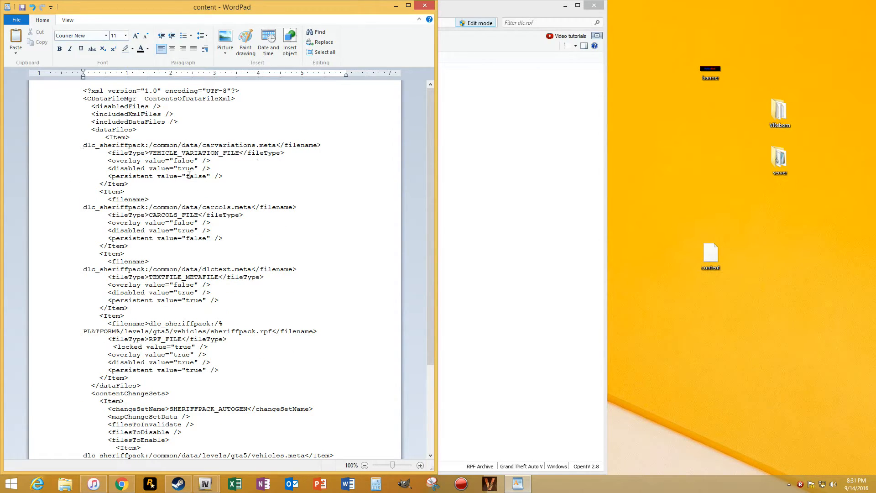
{"action": "scroll", "coordinate": [189, 175], "scroll_direction": "down", "scroll_amount": 5}
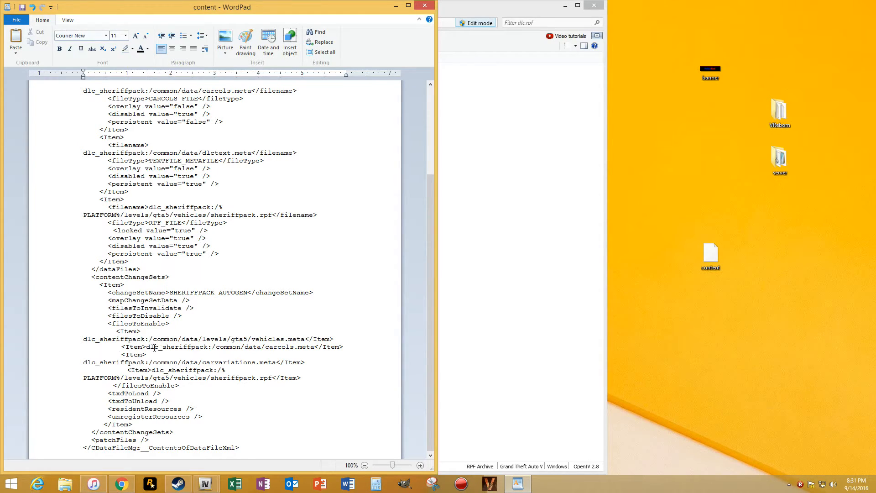
{"action": "left_click_drag", "start_coordinate": [335, 337], "coordinate": [64, 336]}
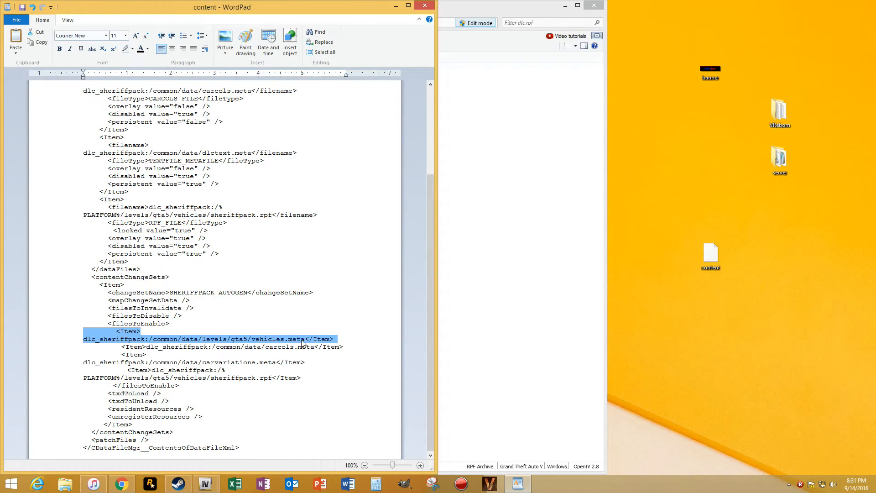
{"action": "key", "text": "Delete"}
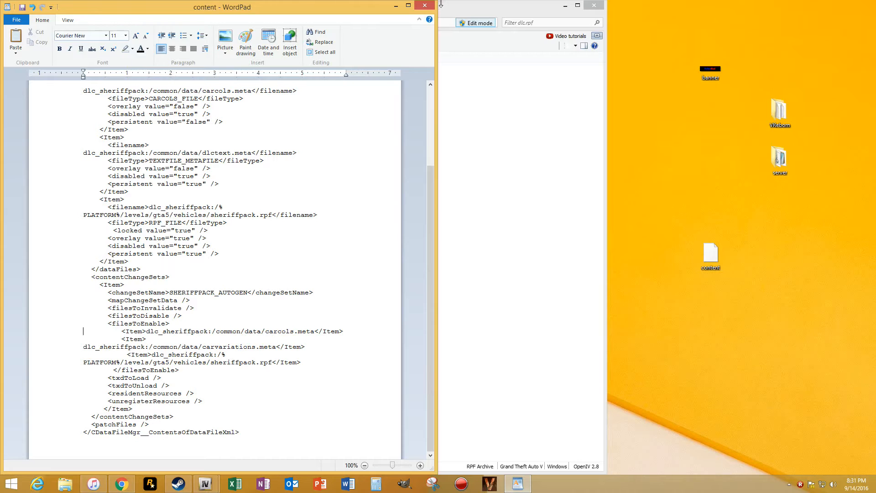
Save and close the content file, replace content.xml in dlc.rpf with it, and delete the desktop copy
{"action": "left_click", "coordinate": [23, 5]}
{"action": "left_click", "coordinate": [424, 5]}
{"action": "left_click_drag", "start_coordinate": [726, 260], "coordinate": [204, 77]}
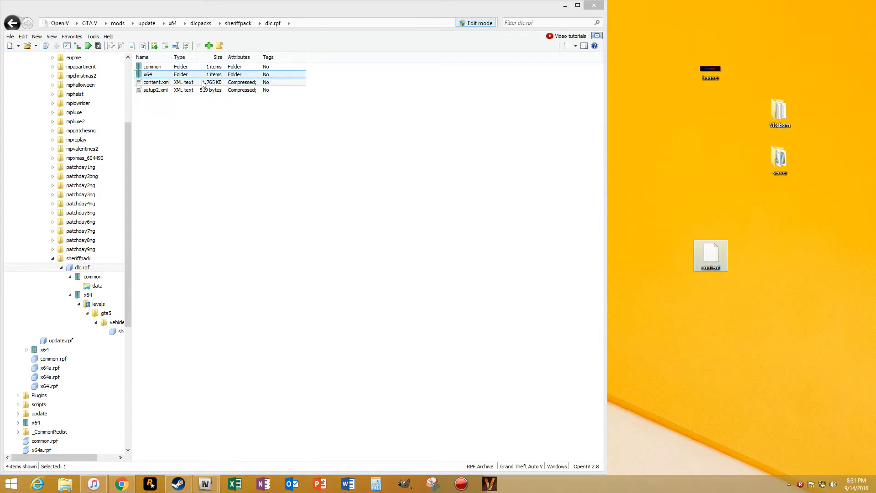
{"action": "left_click", "coordinate": [657, 218]}
{"action": "left_click_drag", "start_coordinate": [780, 336], "coordinate": [691, 212]}
{"action": "key", "text": "Delete"}
Extract setup2.xml to the desktop, inspect it in WordPad, then close it and delete the desktop copy
{"action": "left_click", "coordinate": [216, 91]}
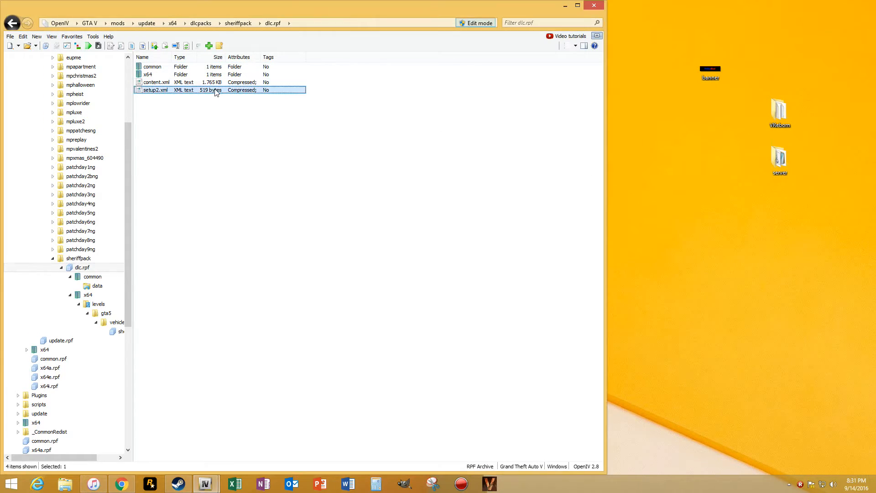
{"action": "left_click_drag", "start_coordinate": [473, 120], "coordinate": [702, 233]}
{"action": "double_click", "coordinate": [710, 254]}
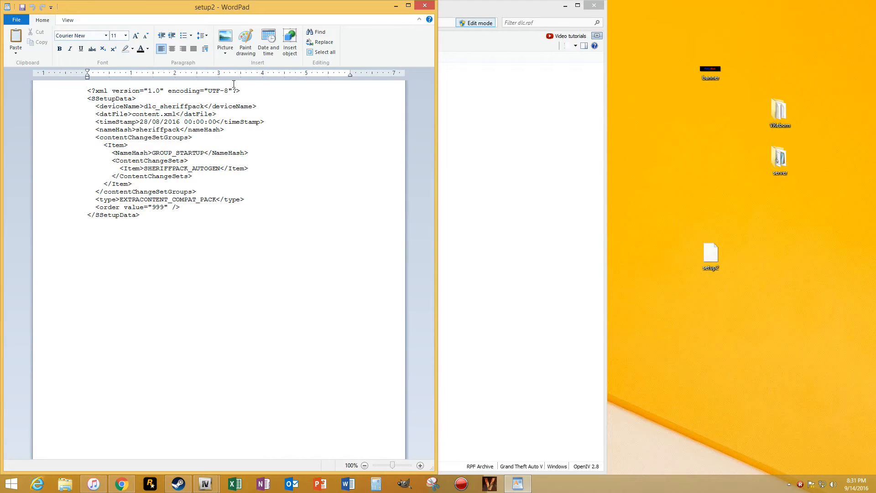
{"action": "left_click", "coordinate": [429, 5]}
{"action": "left_click_drag", "start_coordinate": [760, 332], "coordinate": [708, 238]}
{"action": "key", "text": "Delete"}
Open sheriffpack.rpf under x64/levels/gta5/vehicles and check the FBI vehicle files in it
{"action": "left_click", "coordinate": [196, 74]}
{"action": "double_click", "coordinate": [196, 75]}
{"action": "right_click", "coordinate": [177, 60]}
{"action": "left_click", "coordinate": [184, 67]}
{"action": "double_click", "coordinate": [175, 68]}
{"action": "double_click", "coordinate": [174, 68]}
{"action": "double_click", "coordinate": [175, 69]}
{"action": "double_click", "coordinate": [176, 69]}
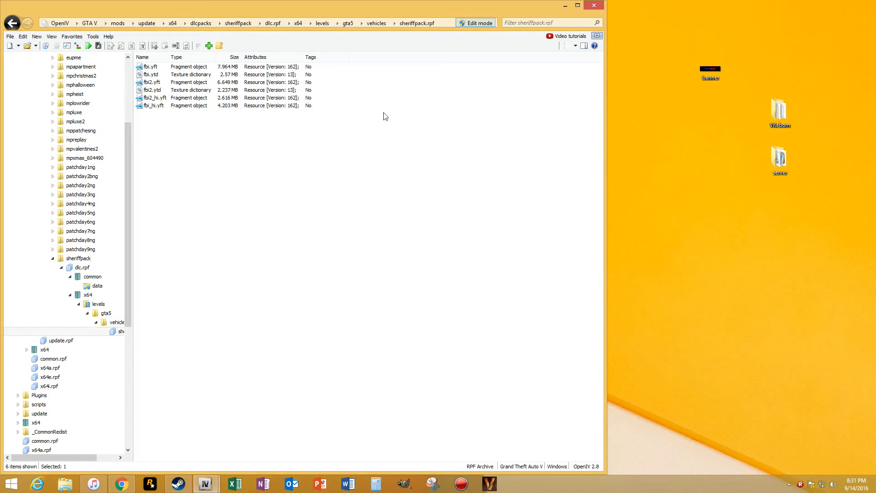
{"action": "left_click_drag", "start_coordinate": [180, 143], "coordinate": [173, 62]}
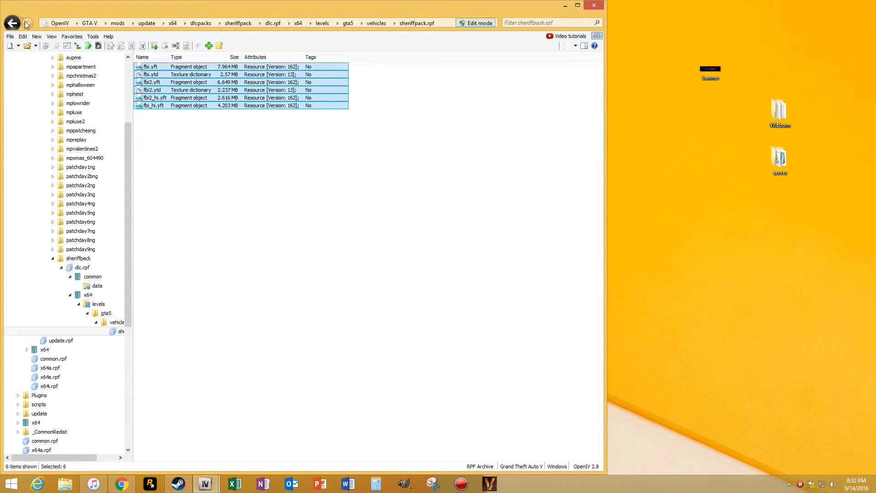
Return to mods/update/x64, search for sheriff.ytd, and open the result in the mods copy of patchday3ng's vehicles.rpf
{"action": "left_click", "coordinate": [12, 23]}
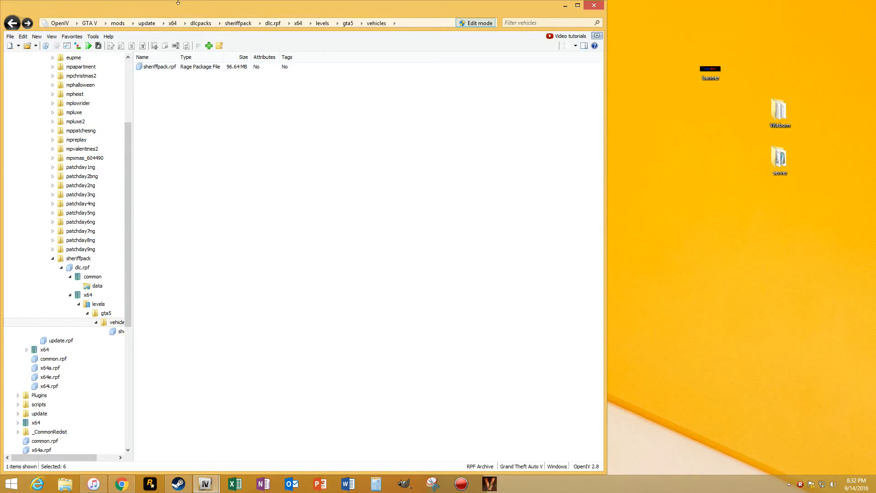
{"action": "left_click", "coordinate": [12, 24]}
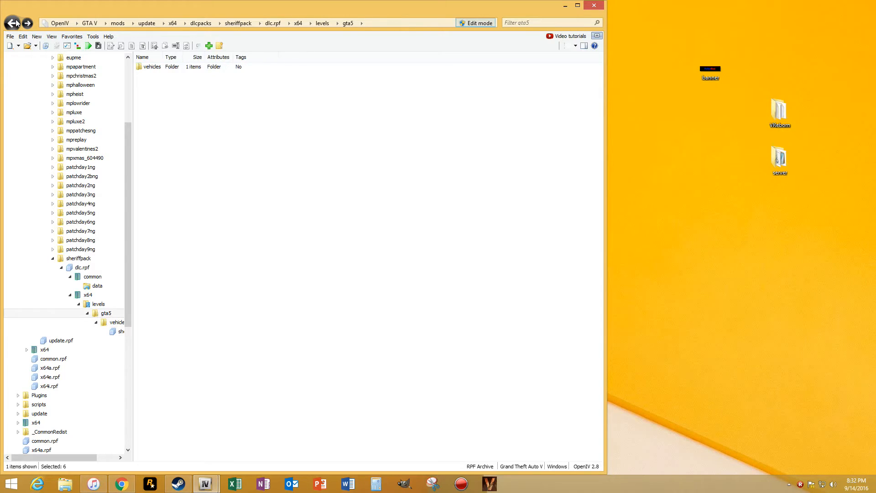
{"action": "left_click", "coordinate": [13, 23]}
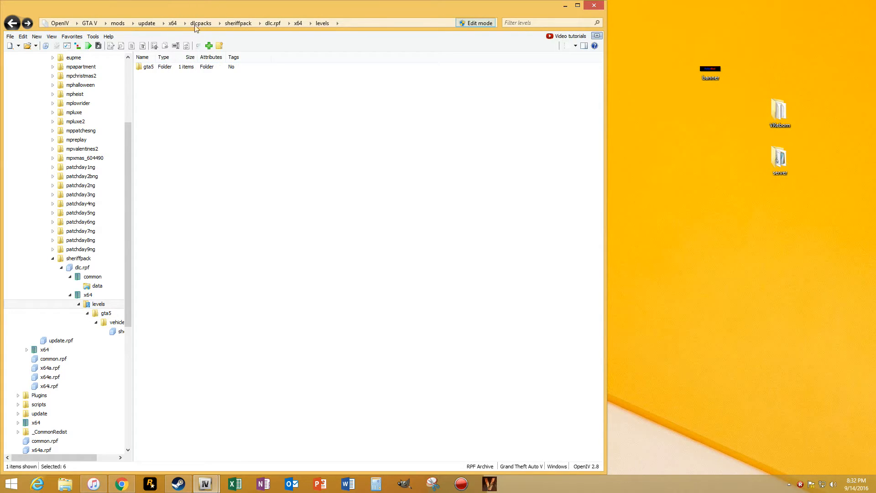
{"action": "left_click", "coordinate": [173, 23]}
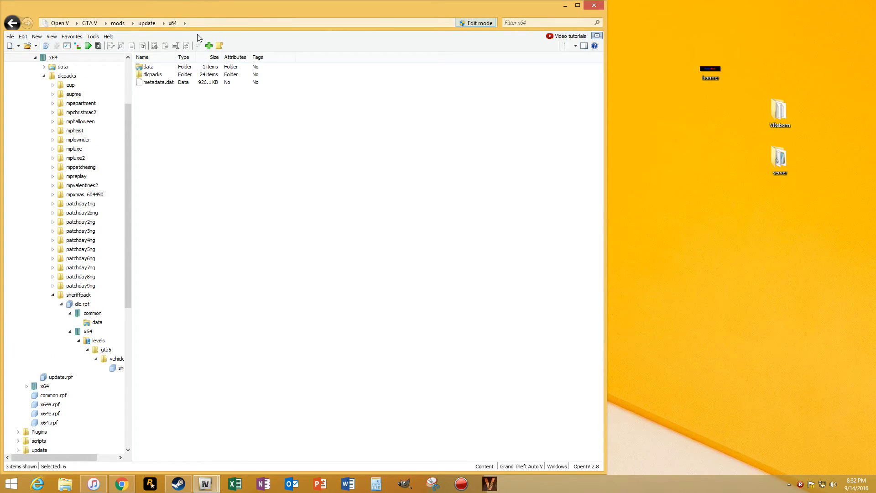
{"action": "key", "text": "ctrl+f"}
{"action": "type", "text": "she"}
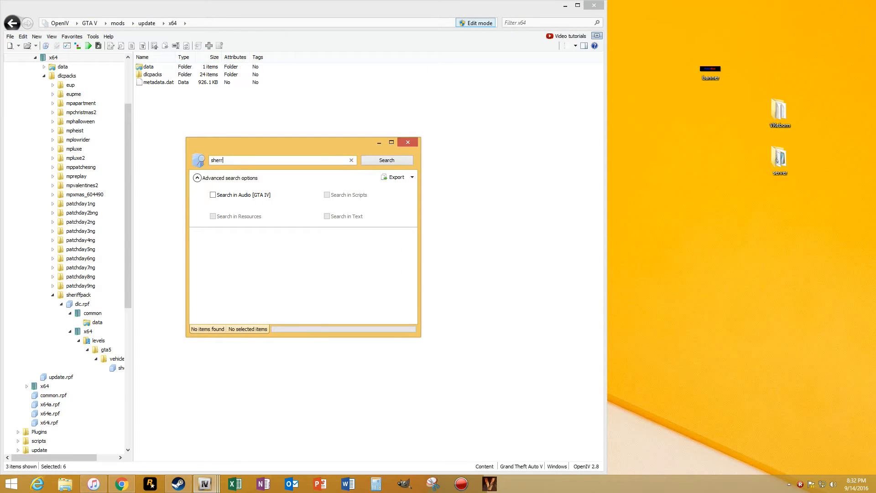
{"action": "type", "text": "riff.ytd"}
{"action": "key", "text": "Return"}
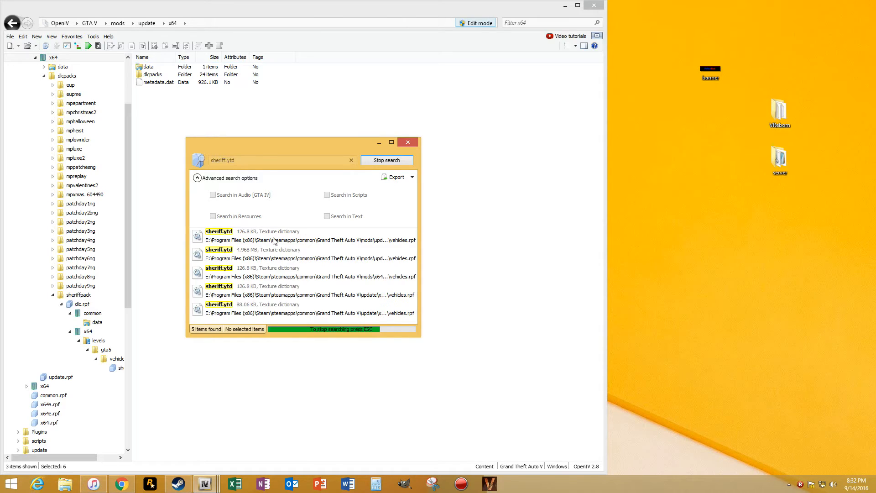
{"action": "left_click_drag", "start_coordinate": [420, 210], "coordinate": [673, 211]}
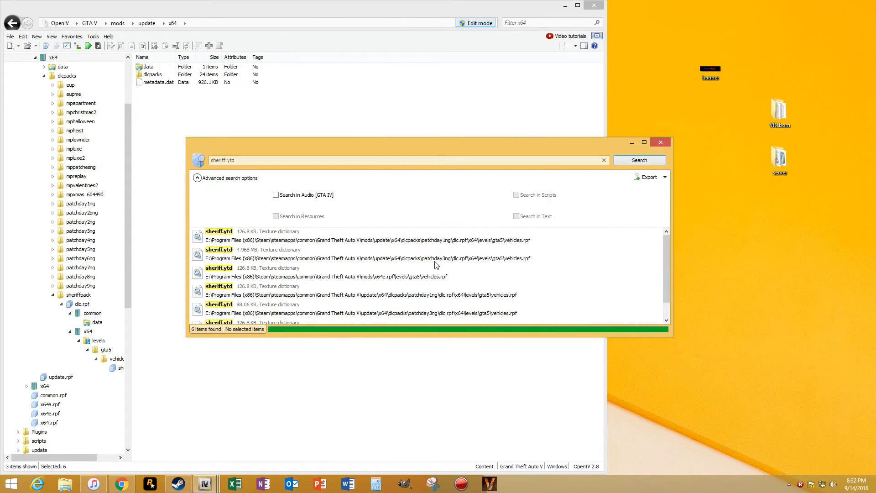
{"action": "double_click", "coordinate": [436, 262]}
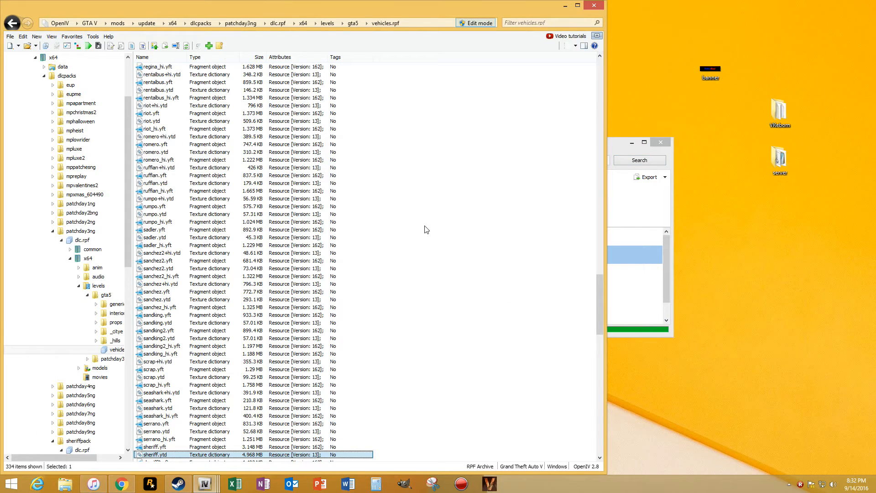
Preview sheriff.yft from patchday3ng's vehicles.rpf, orbiting around the car, then close the model viewer and the search window
{"action": "scroll", "coordinate": [310, 395], "scroll_direction": "down", "scroll_amount": 2}
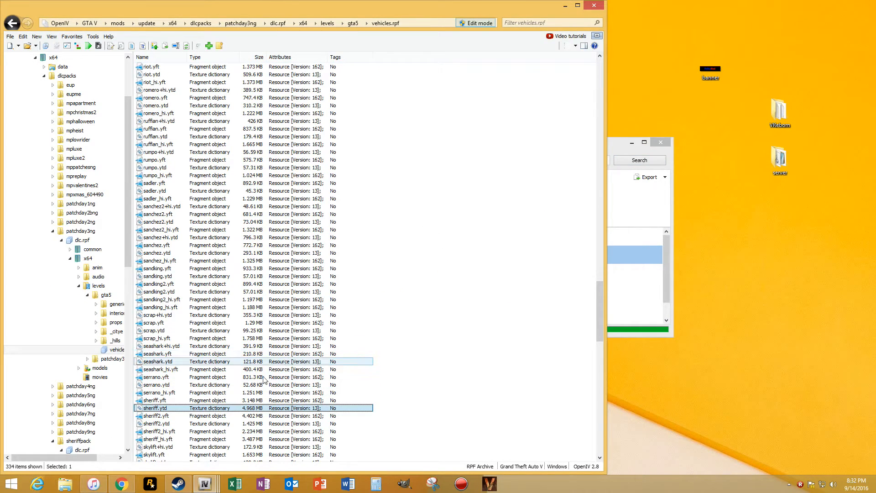
{"action": "scroll", "coordinate": [271, 376], "scroll_direction": "down", "scroll_amount": 2}
{"action": "left_click", "coordinate": [222, 354]}
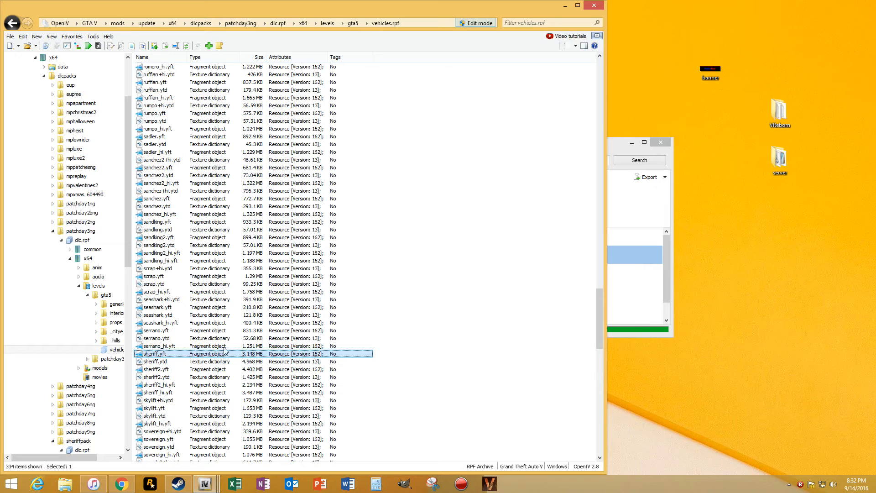
{"action": "double_click", "coordinate": [318, 351]}
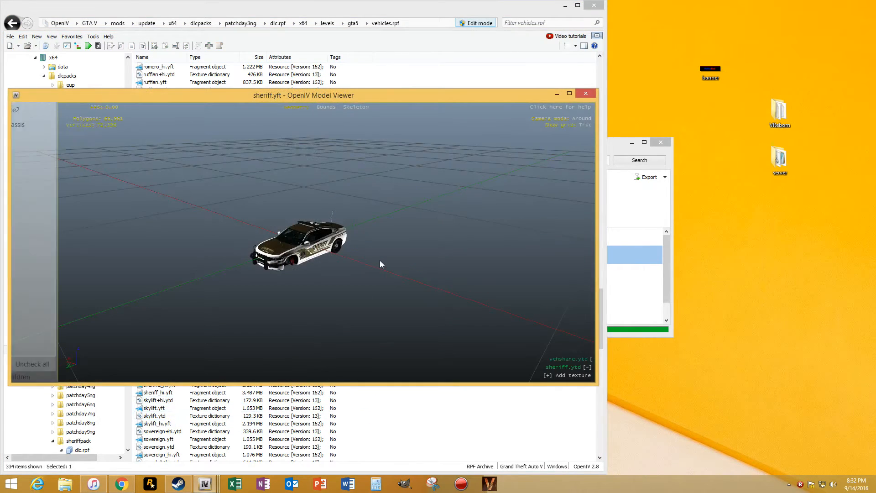
{"action": "left_click_drag", "start_coordinate": [416, 237], "coordinate": [132, 259]}
{"action": "left_click_drag", "start_coordinate": [446, 207], "coordinate": [381, 227]}
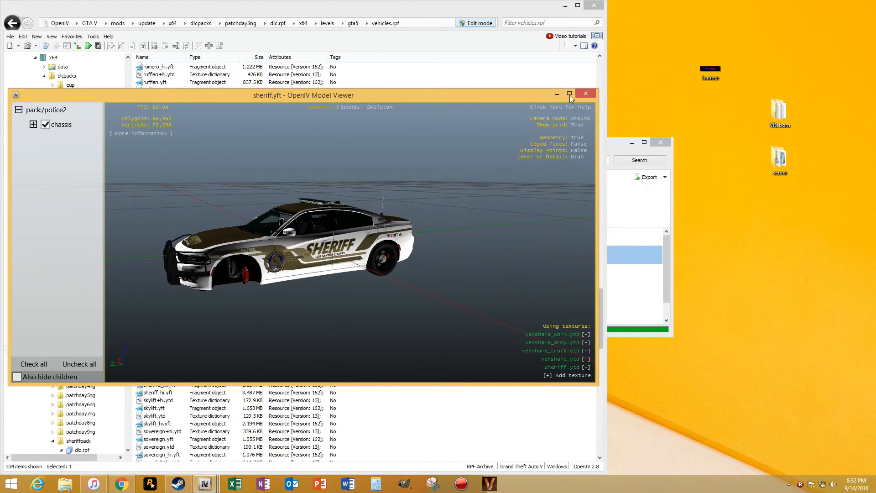
{"action": "left_click", "coordinate": [587, 94]}
{"action": "left_click", "coordinate": [661, 143]}
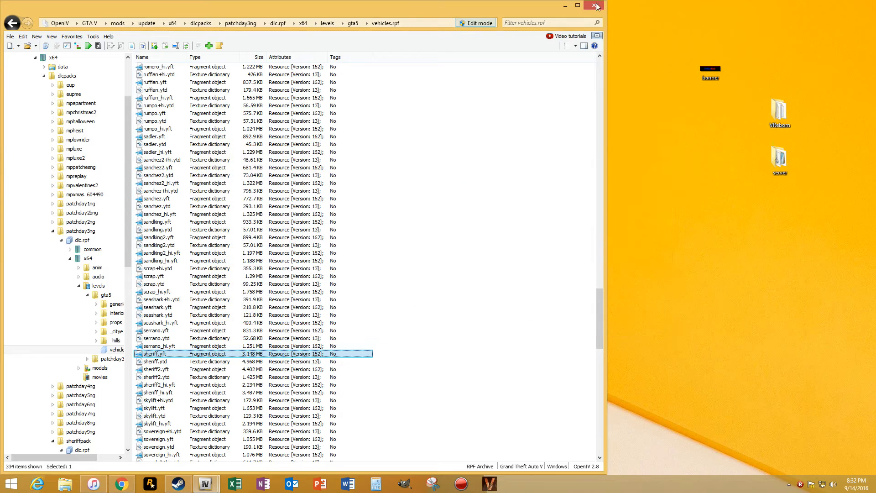
Close OpenIV and check the LSSD Textures folder and the Sheriff and FIB replacement folder on the desktop
{"action": "left_click", "coordinate": [598, 6]}
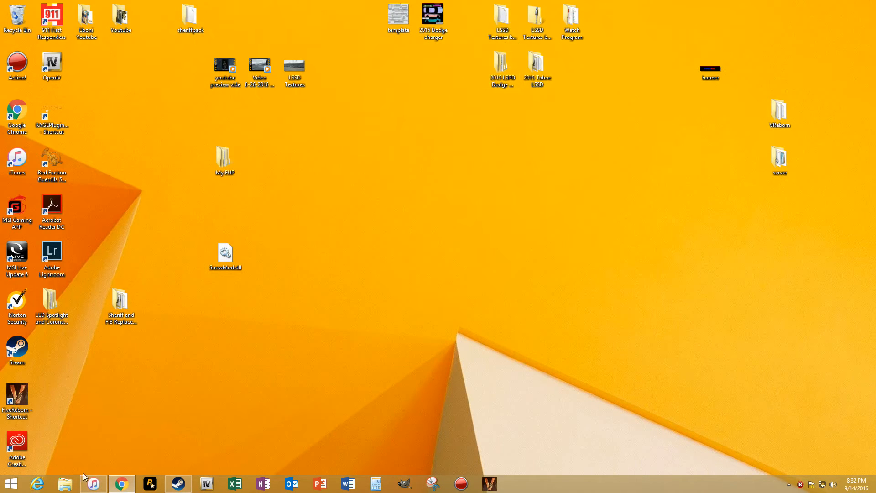
{"action": "double_click", "coordinate": [502, 18]}
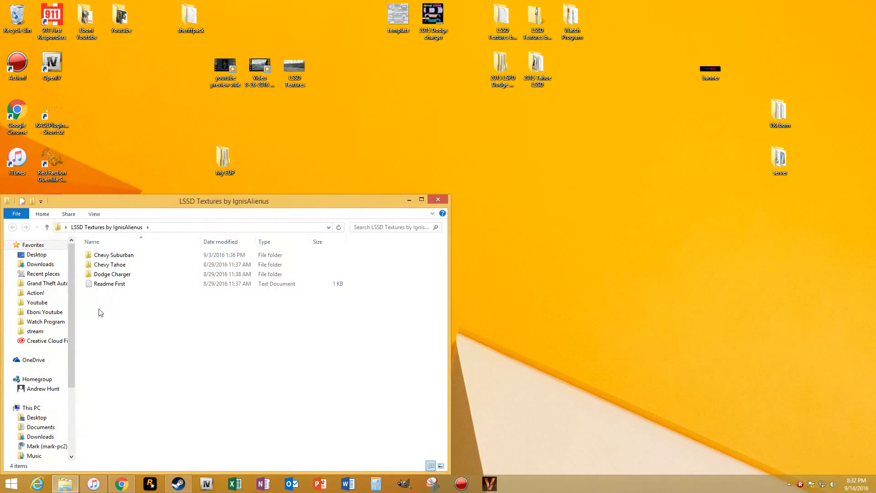
{"action": "left_click_drag", "start_coordinate": [139, 212], "coordinate": [433, 130]}
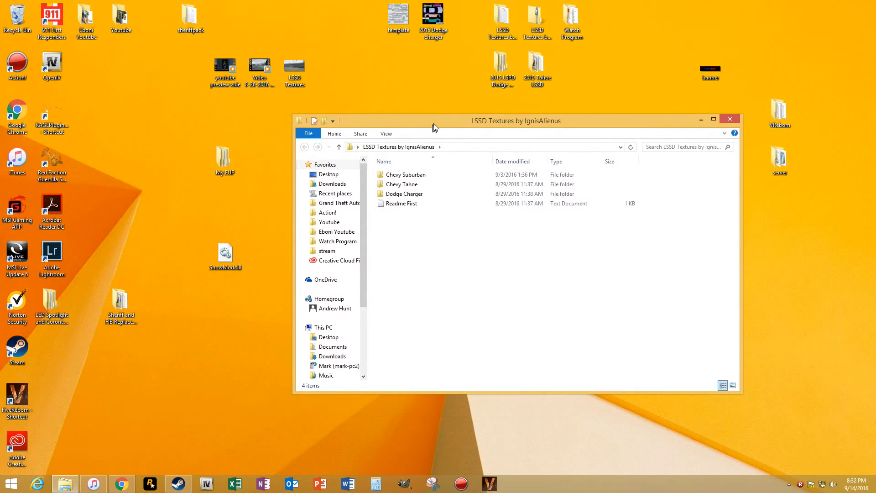
{"action": "left_click", "coordinate": [424, 173]}
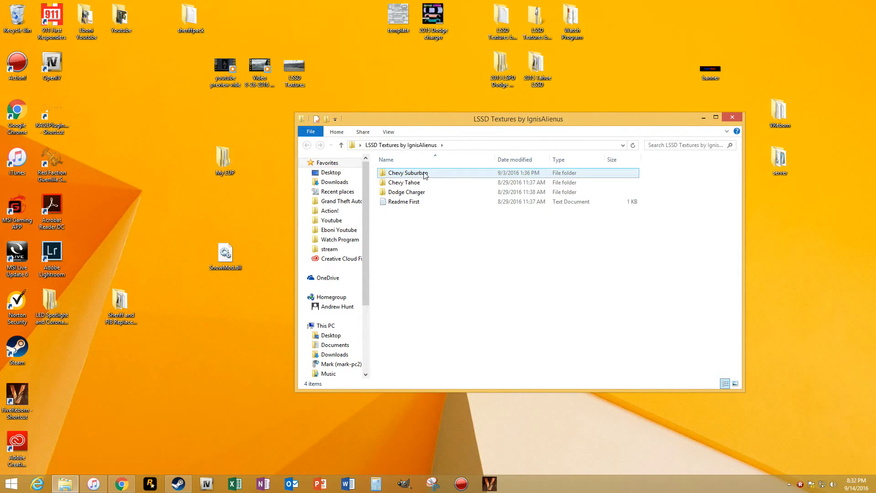
{"action": "left_click", "coordinate": [732, 117]}
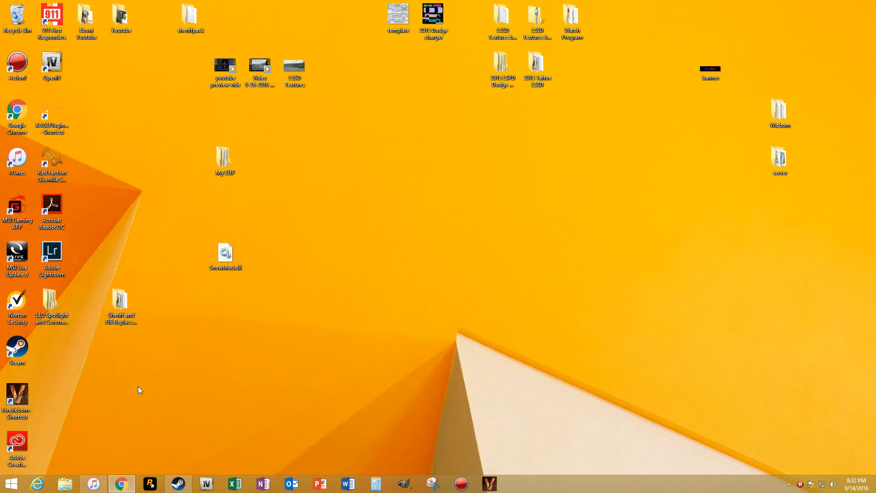
{"action": "double_click", "coordinate": [120, 301]}
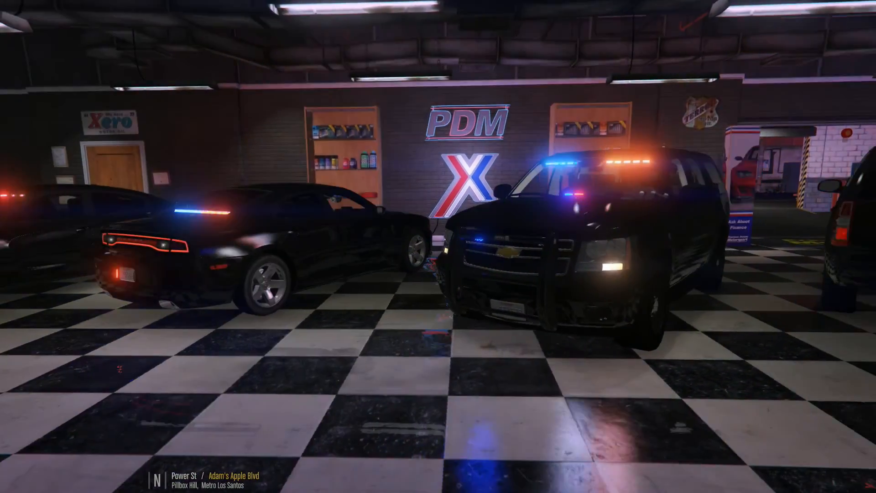
In Grand Theft Auto V, bring up the RAGE Plugin Hook console to view the vehicle spawn commands, then dismiss it
{"action": "key", "text": "F4"}
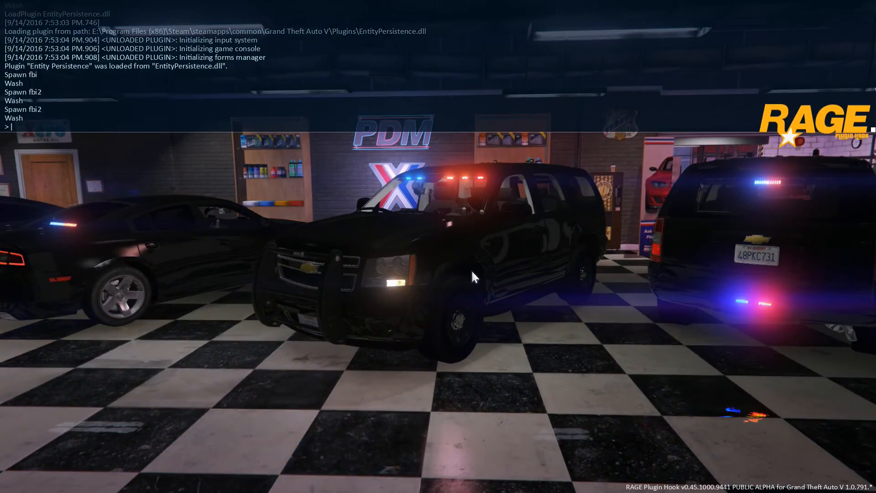
{"action": "key", "text": "F4"}
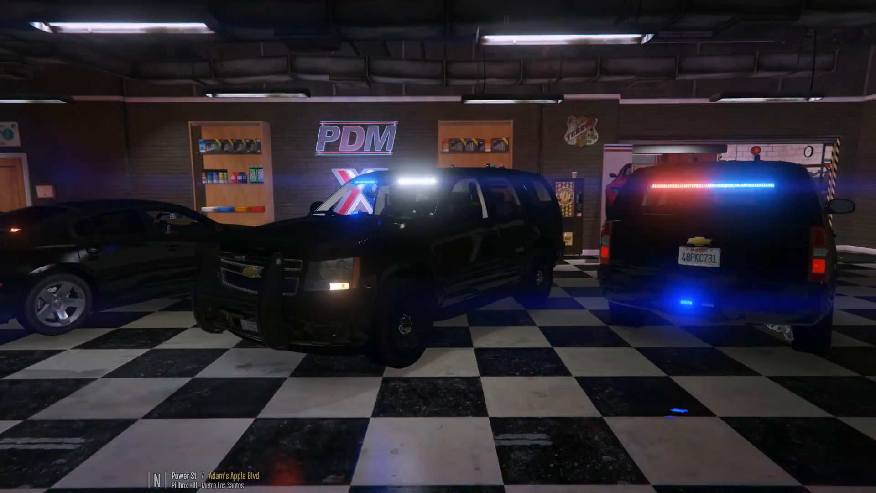